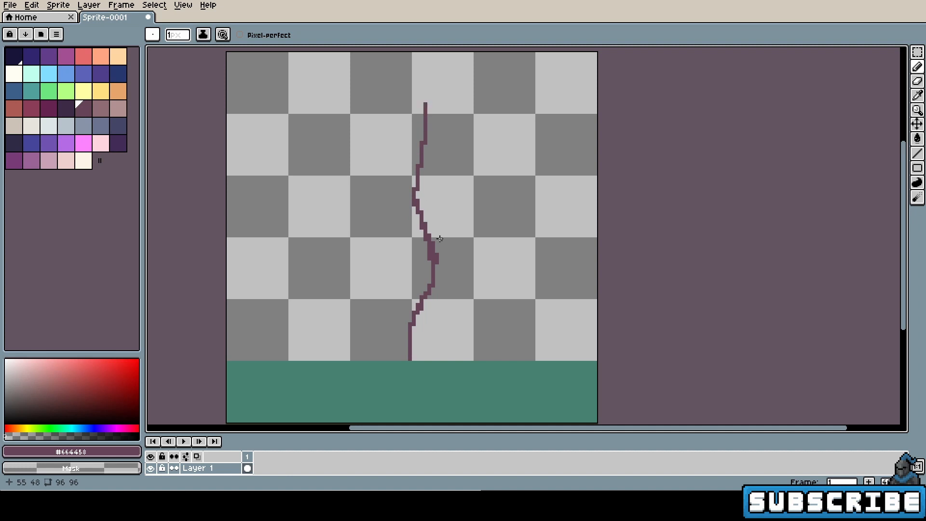
- Thicken the 1 px trunk line into a solid curved trunk that tapers towards its tip
mouse_move(427, 333)
mouse_down()
mouse_move(415, 356)
mouse_move(441, 253)
mouse_move(426, 209)
mouse_move(428, 322)
mouse_move(418, 337)
mouse_move(431, 355)
mouse_up()
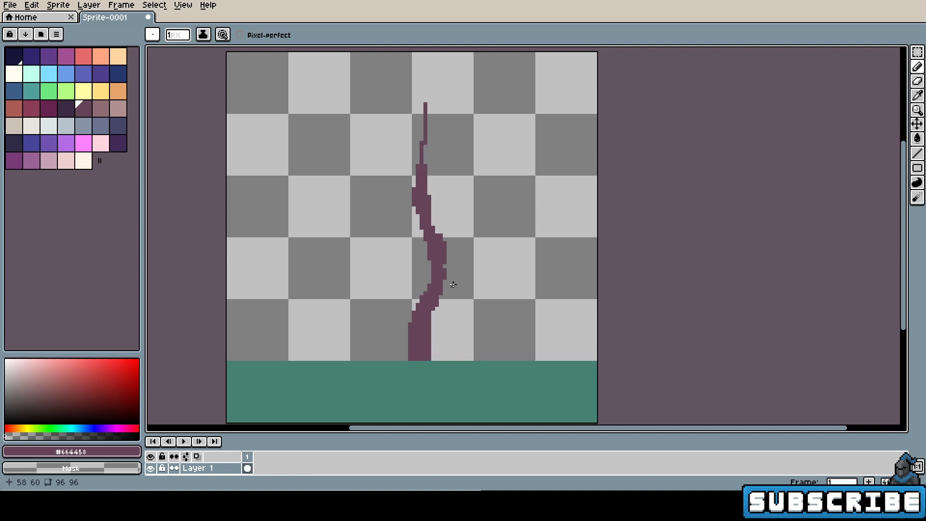
drag(445, 247, 441, 238)
click(444, 267)
drag(426, 162, 425, 154)
drag(418, 158, 418, 162)
key(ctrl+z)
key(ctrl+z)
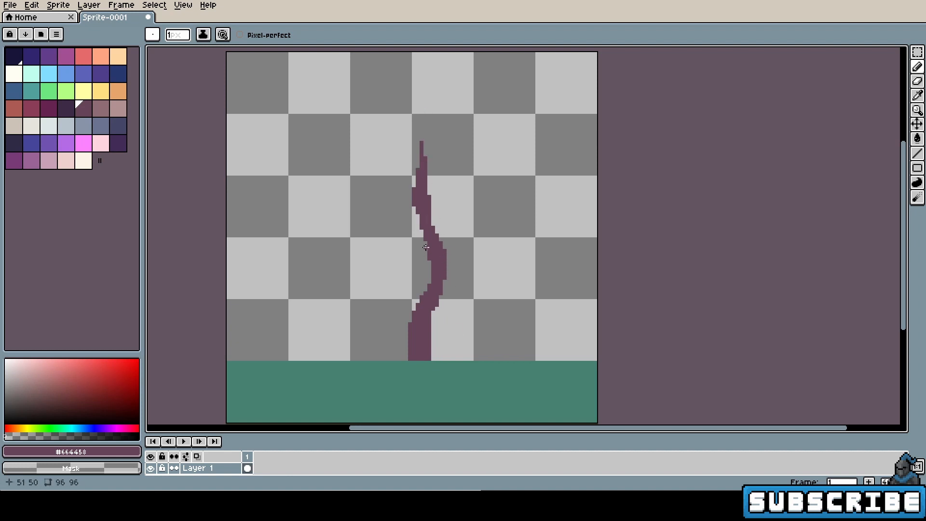
- Draw two thin branches on each side of the upper trunk and extend the trunk's tip upward
mouse_move(424, 236)
mouse_down()
mouse_move(370, 218)
mouse_move(446, 235)
mouse_move(501, 223)
mouse_up()
drag(430, 208, 484, 181)
mouse_move(416, 183)
mouse_down()
mouse_move(374, 157)
mouse_move(436, 196)
mouse_up()
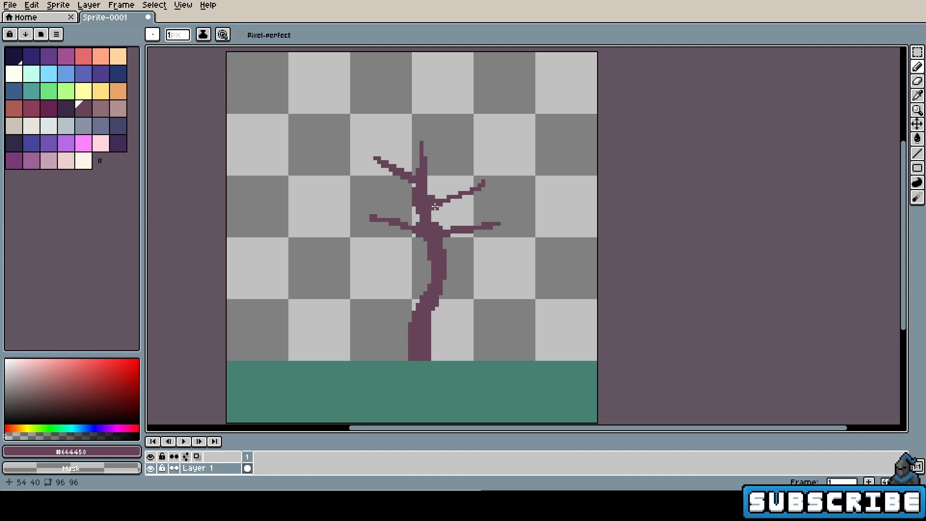
mouse_move(355, 216)
mouse_down()
mouse_move(373, 217)
mouse_move(347, 211)
mouse_up()
drag(425, 143, 433, 103)
key(ctrl+z)
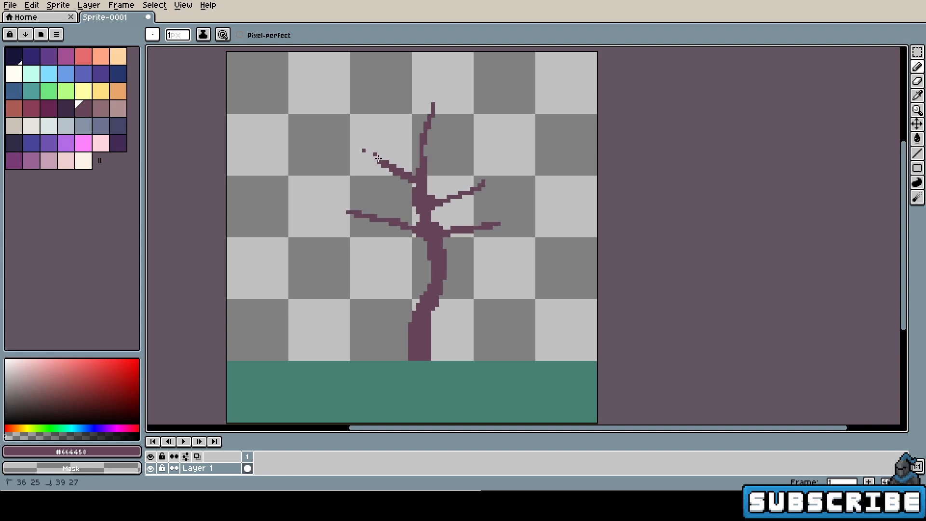
- Add forked twigs to the upper-left branch and around the treetop, and shorten the trunk's tip
mouse_move(375, 158)
mouse_down()
mouse_move(365, 139)
mouse_move(383, 165)
mouse_move(356, 174)
mouse_up()
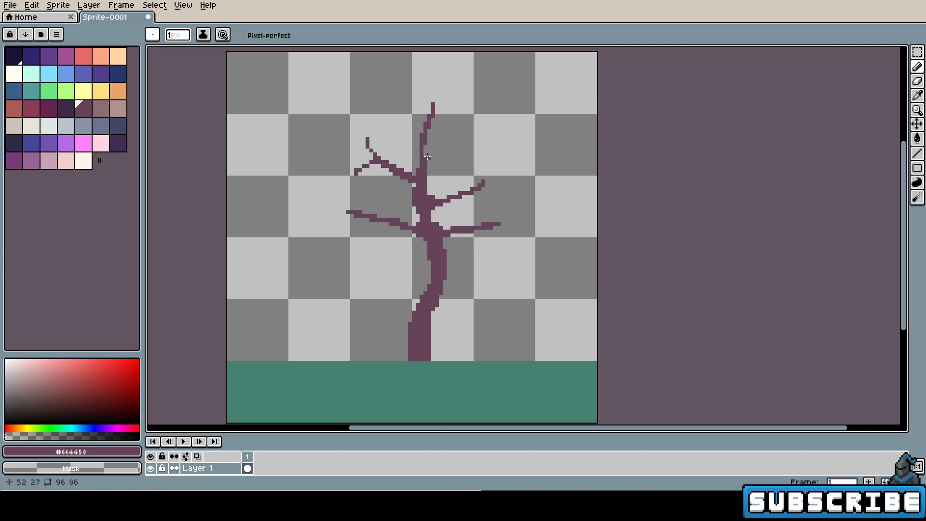
mouse_move(427, 157)
mouse_down()
mouse_move(461, 147)
mouse_move(424, 154)
mouse_move(405, 127)
mouse_up()
key(ctrl+z)
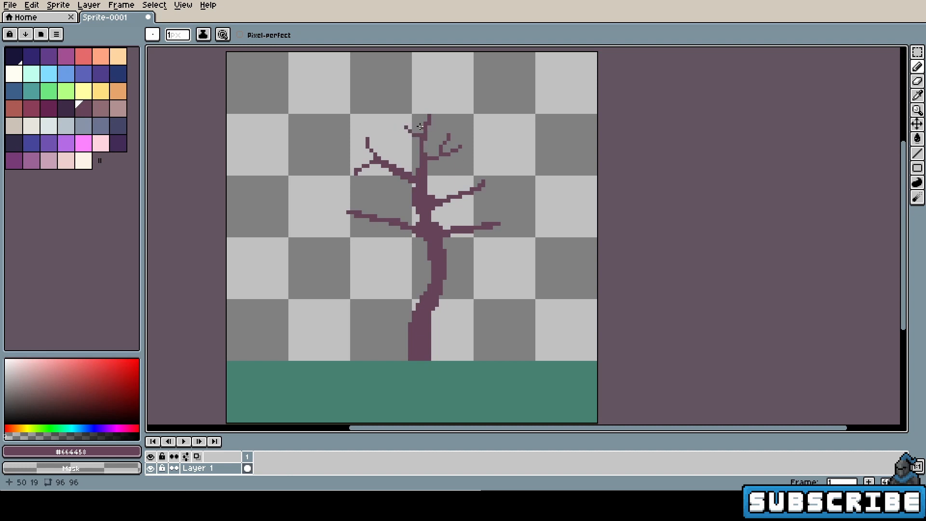
- Redraw the lower-right branch with a thicker base and several forked twigs
key(ctrl+z)
key(ctrl+z)
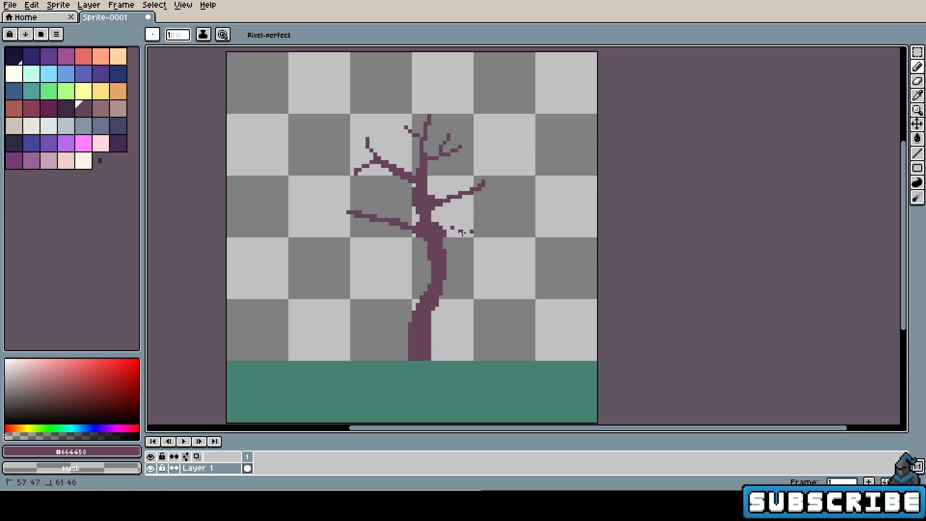
mouse_move(447, 235)
mouse_down()
mouse_move(494, 219)
mouse_move(485, 222)
mouse_move(514, 227)
mouse_move(443, 242)
mouse_move(481, 248)
mouse_move(454, 236)
mouse_move(482, 206)
mouse_move(513, 239)
mouse_move(506, 241)
mouse_up()
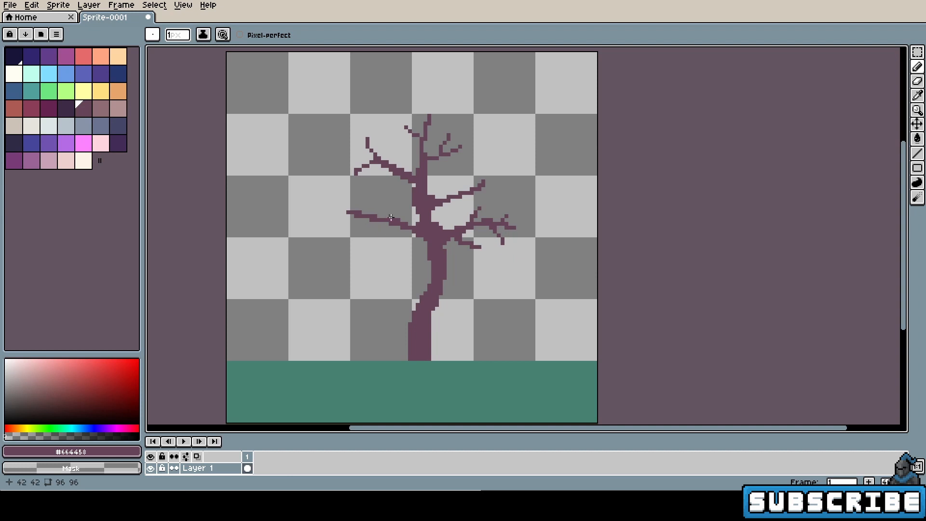
- Add small twigs to both left branches, the treetop and the upper-right branch
drag(391, 217, 375, 195)
drag(380, 226, 364, 227)
drag(414, 197, 410, 212)
mouse_move(390, 173)
mouse_down()
mouse_move(380, 182)
mouse_move(400, 153)
mouse_move(398, 106)
mouse_up()
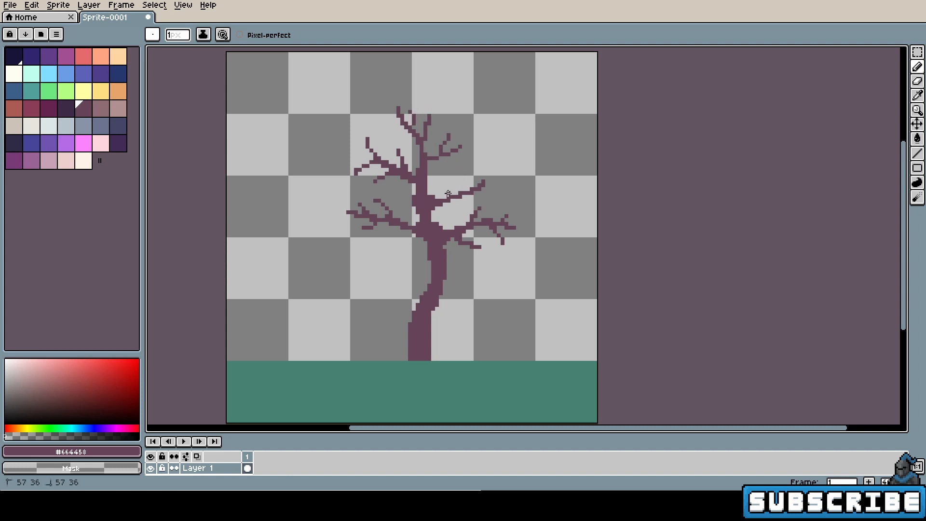
drag(450, 193, 464, 172)
scroll(477, 244, down, 5)
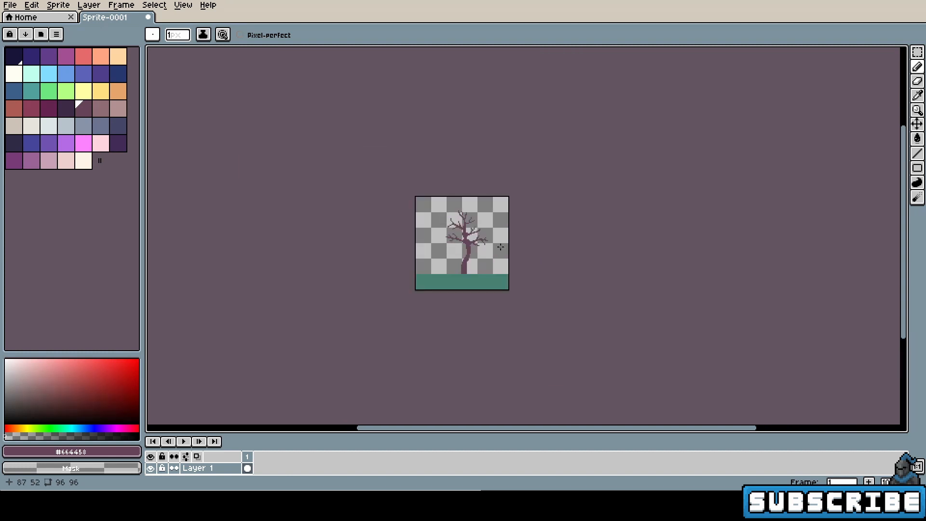
scroll(409, 233, up, 6)
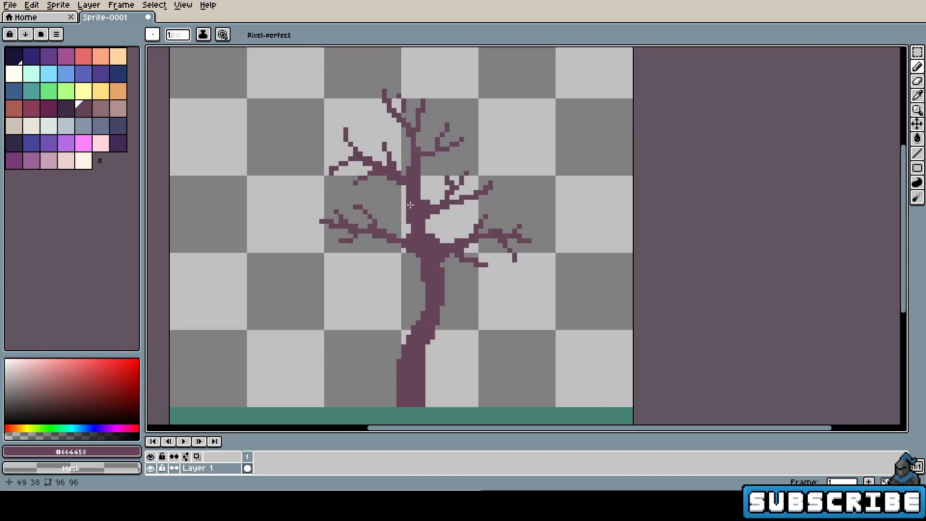
scroll(409, 232, down, 1)
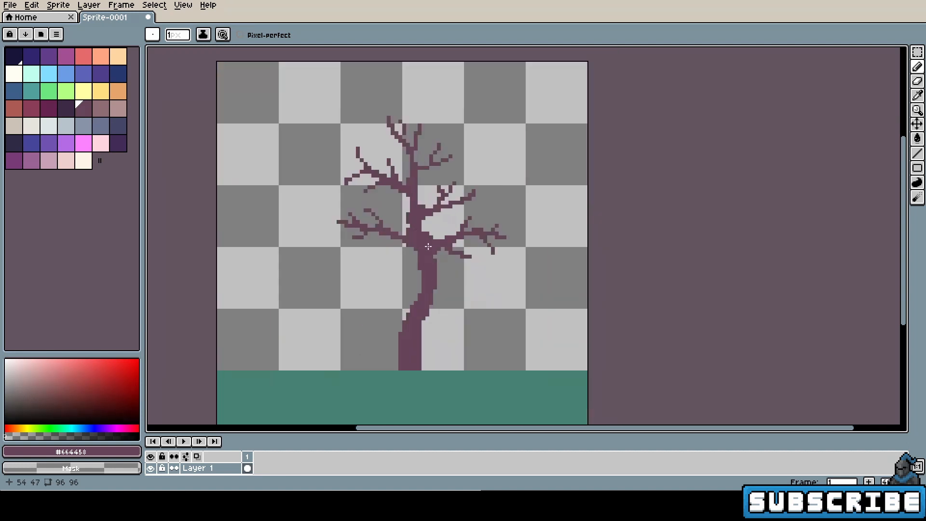
- Widen the trunk's base and draw spreading roots over the ground, trimming them with the ground green
scroll(435, 324, up, 2)
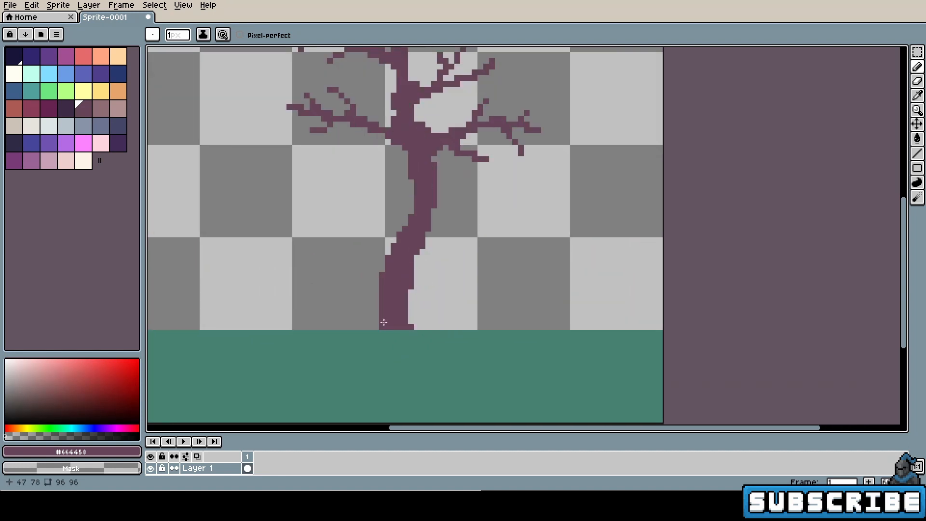
mouse_move(376, 304)
mouse_down()
mouse_move(376, 327)
mouse_move(439, 338)
mouse_move(425, 342)
mouse_up()
alt+right_click(452, 356)
right_click(440, 339)
drag(374, 327, 362, 341)
scroll(362, 341, down, 1)
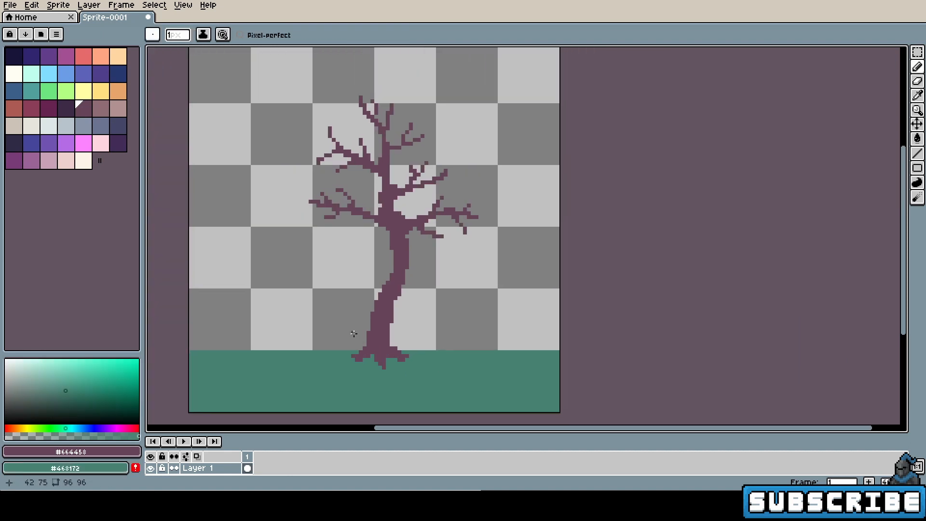
- Draw a thick new branch from the trunk's left side, below the existing branches
scroll(394, 234, up, 1)
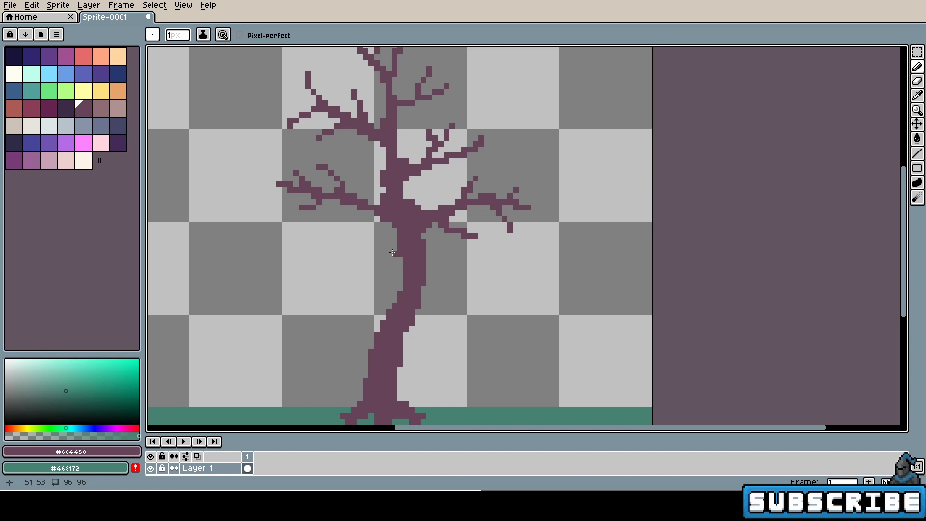
drag(392, 252, 341, 242)
mouse_move(341, 242)
mouse_down()
mouse_move(385, 253)
mouse_move(405, 271)
mouse_move(320, 236)
mouse_up()
mouse_move(320, 236)
mouse_down()
mouse_move(372, 254)
mouse_move(401, 277)
mouse_up()
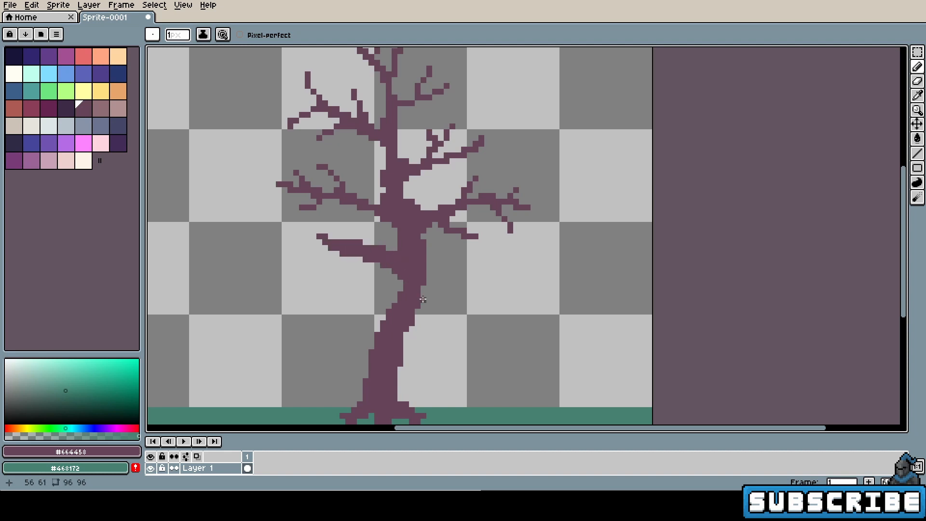
- Thin out the new lower-left branch and add small twigs above and below it
mouse_move(381, 247)
mouse_down()
mouse_move(296, 237)
mouse_move(337, 244)
mouse_move(353, 234)
mouse_up()
alt+right_click(366, 242)
drag(372, 266, 342, 276)
right_click(366, 271)
right_click(366, 260)
right_click(354, 242)
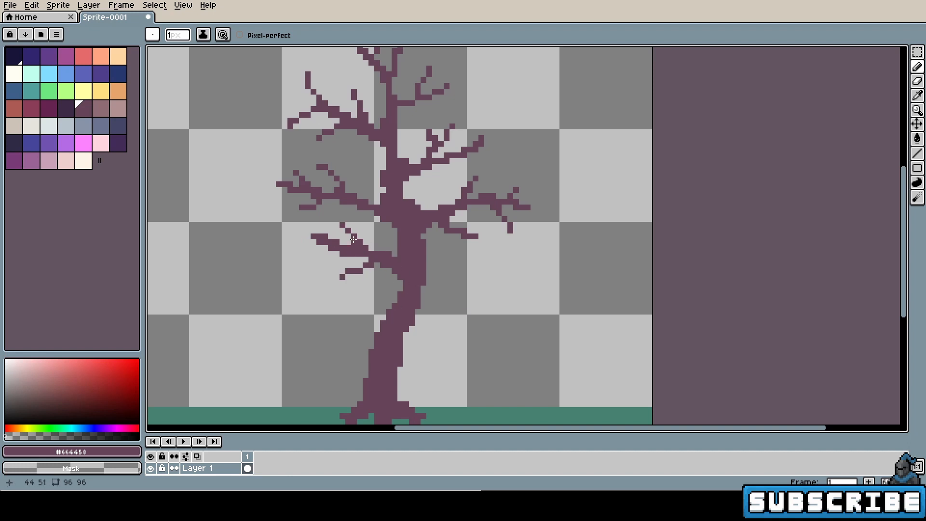
right_click(343, 225)
scroll(438, 284, down, 3)
scroll(439, 280, up, 3)
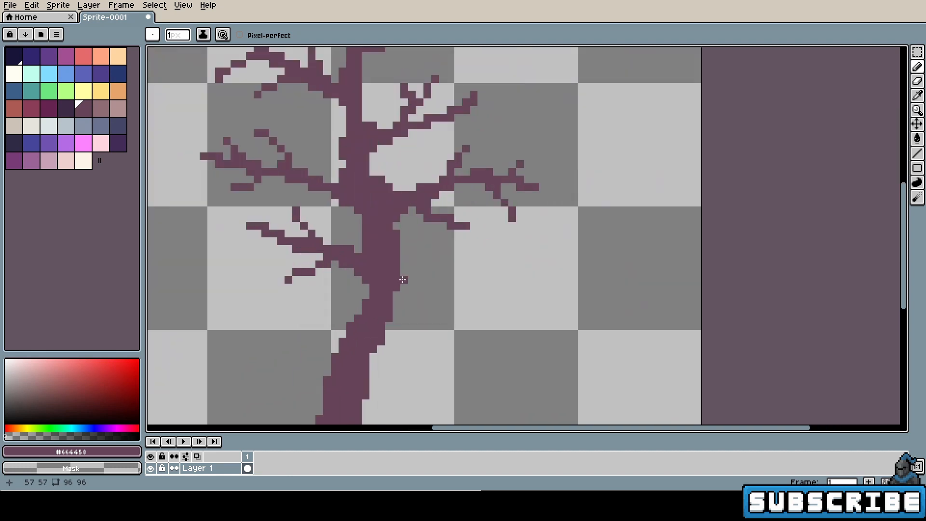
- Draw a short branch with small twigs on the trunk's right side, opposite the lowest left branch
click(451, 264)
mouse_move(405, 280)
mouse_down()
mouse_move(454, 270)
mouse_move(459, 279)
mouse_move(422, 273)
mouse_move(422, 264)
mouse_move(401, 276)
mouse_move(424, 256)
mouse_move(442, 287)
mouse_move(474, 256)
mouse_up()
right_click(428, 271)
click(412, 272)
click(404, 273)
click(424, 257)
click(451, 280)
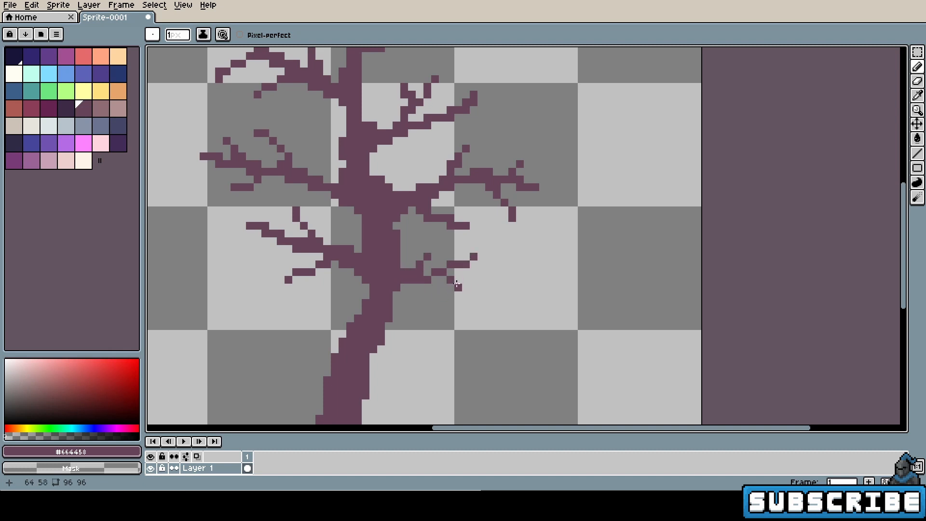
click(459, 281)
scroll(464, 286, down, 3)
scroll(434, 289, up, 2)
scroll(408, 286, down, 2)
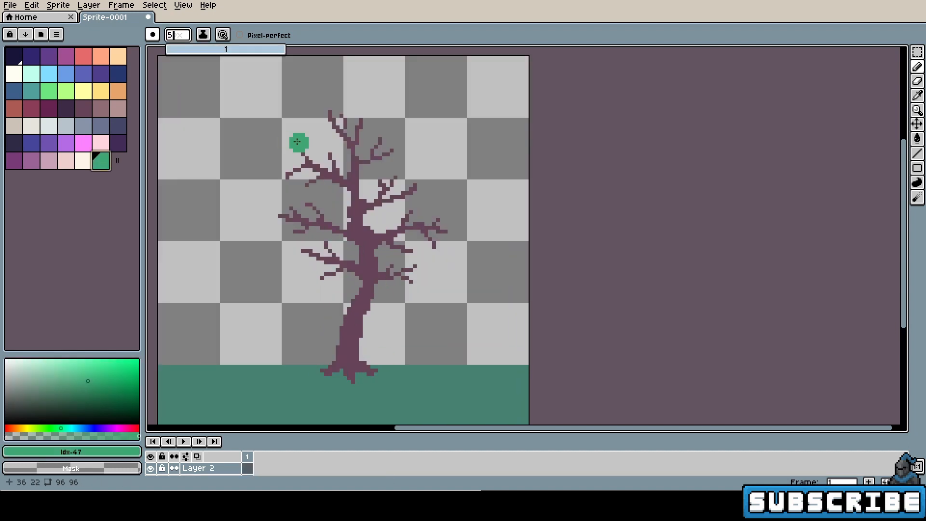
- Paint green foliage clumps on Layer 2 with a 5 px brush over the upper-left, top and right-hand branches
click(300, 139)
mouse_move(296, 152)
mouse_down()
mouse_move(297, 179)
mouse_move(333, 116)
mouse_move(356, 112)
mouse_move(360, 145)
mouse_move(386, 140)
mouse_move(383, 177)
mouse_move(415, 192)
mouse_move(399, 193)
mouse_move(407, 188)
mouse_move(439, 227)
mouse_move(410, 251)
mouse_move(405, 217)
mouse_move(419, 233)
mouse_move(386, 285)
mouse_move(402, 273)
mouse_up()
click(366, 146)
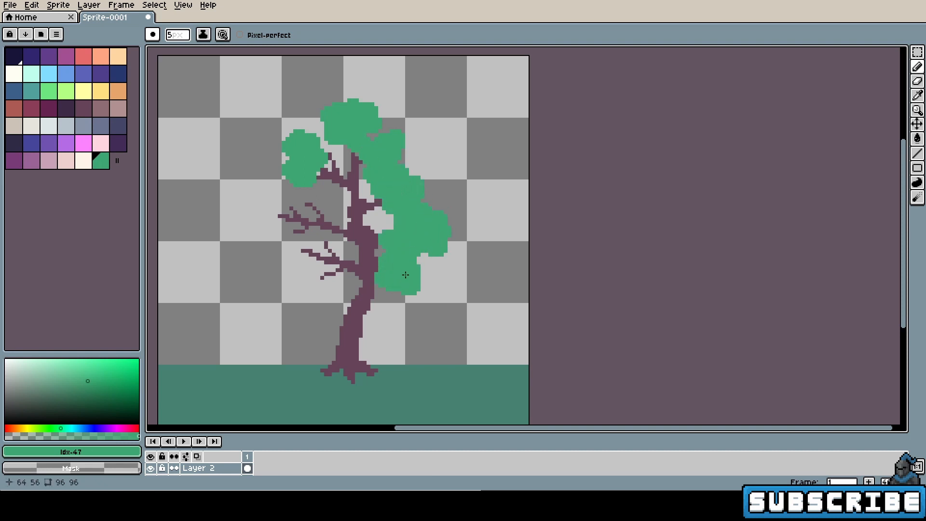
- Paint green foliage clumps over the left-hand branches, filling in towards the trunk
mouse_move(318, 181)
mouse_down()
mouse_move(333, 159)
mouse_move(325, 178)
mouse_move(341, 172)
mouse_up()
mouse_move(311, 220)
mouse_down()
mouse_move(286, 213)
mouse_move(308, 214)
mouse_move(316, 276)
mouse_move(344, 273)
mouse_move(307, 278)
mouse_up()
drag(330, 245, 354, 266)
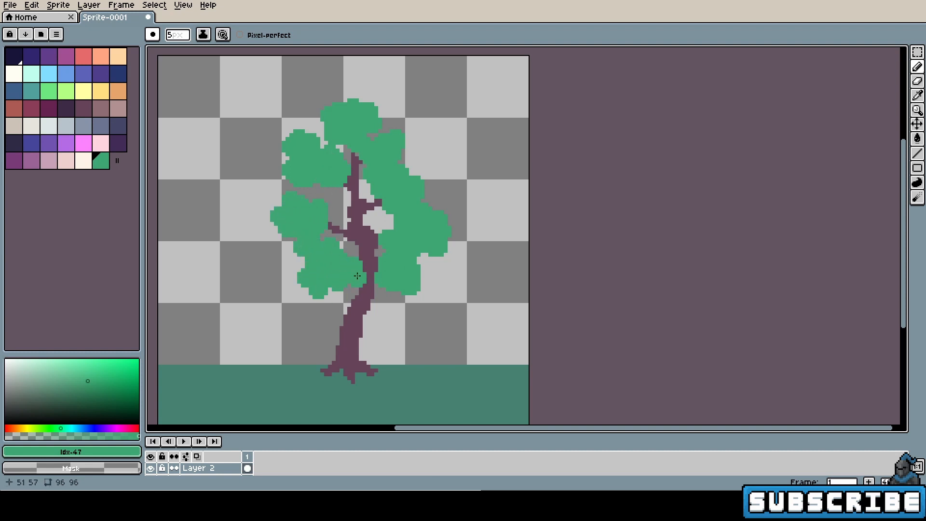
drag(329, 225, 352, 247)
click(338, 192)
click(319, 196)
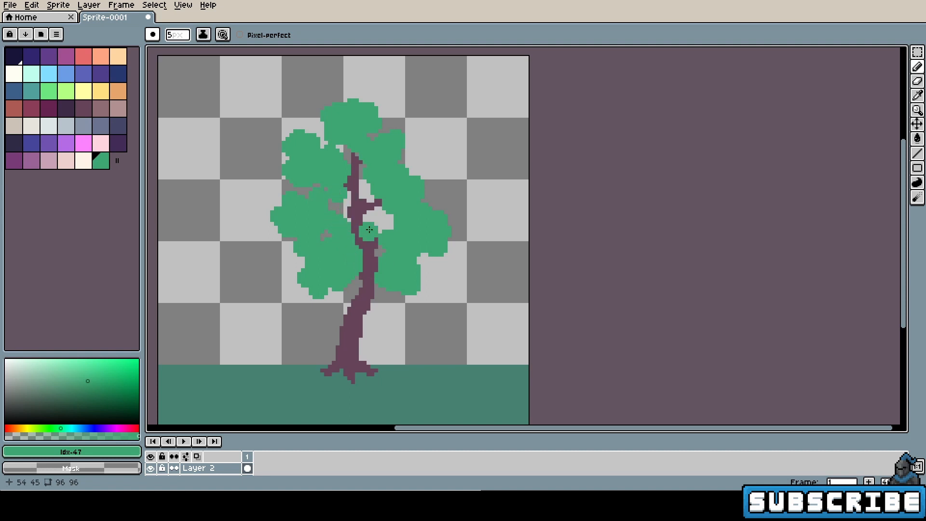
- Fill the middle of the crown with foliage, covering parts of the trunk and joining both sides
click(357, 189)
click(374, 196)
click(357, 205)
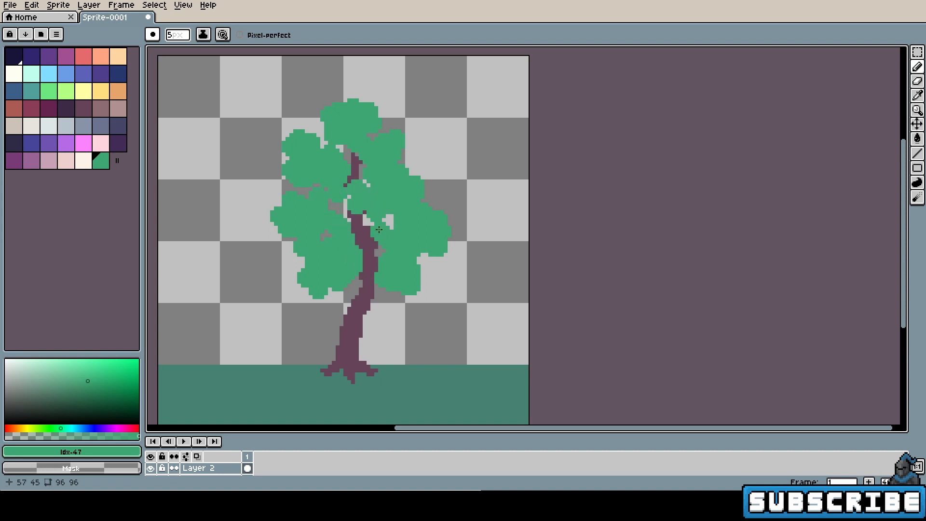
click(380, 227)
click(371, 259)
click(372, 272)
click(365, 282)
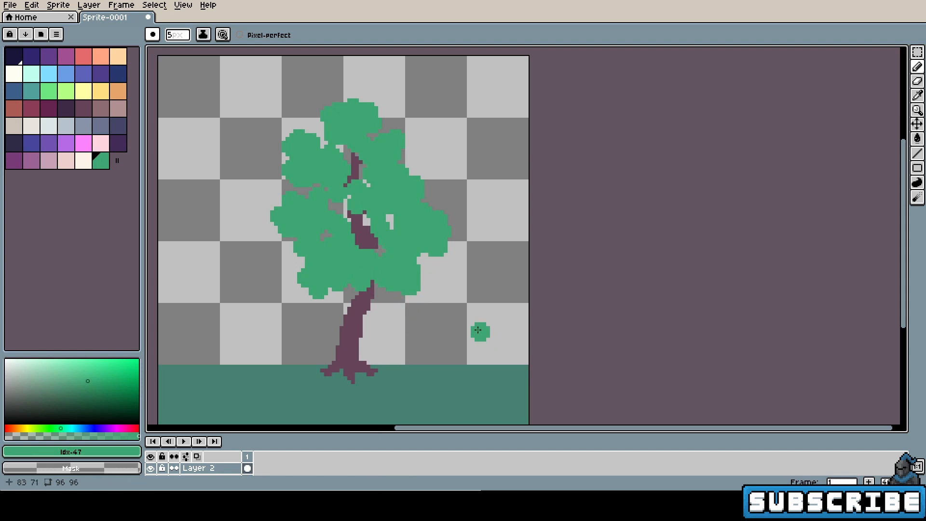
- Set the brush size to 3 px and erase foliage along the middle trunk to expose the bark
click(177, 34)
text(3)
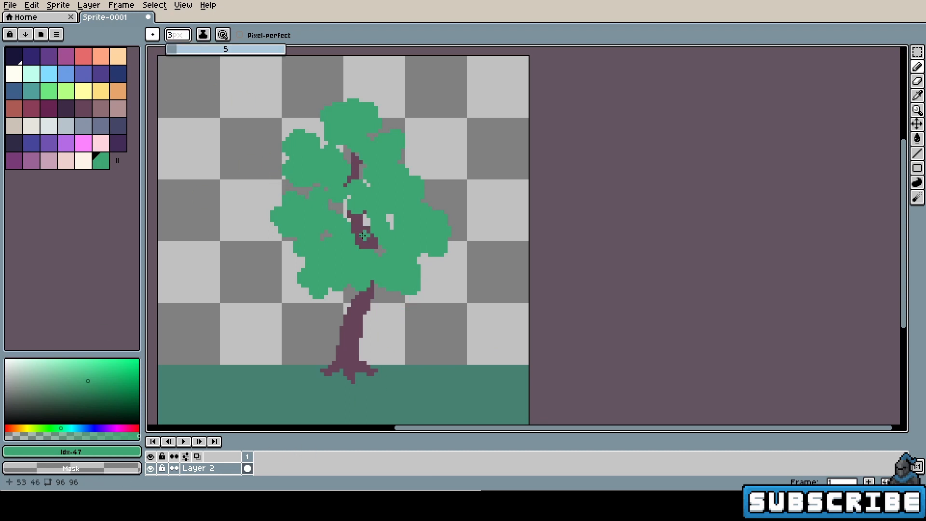
click(418, 253)
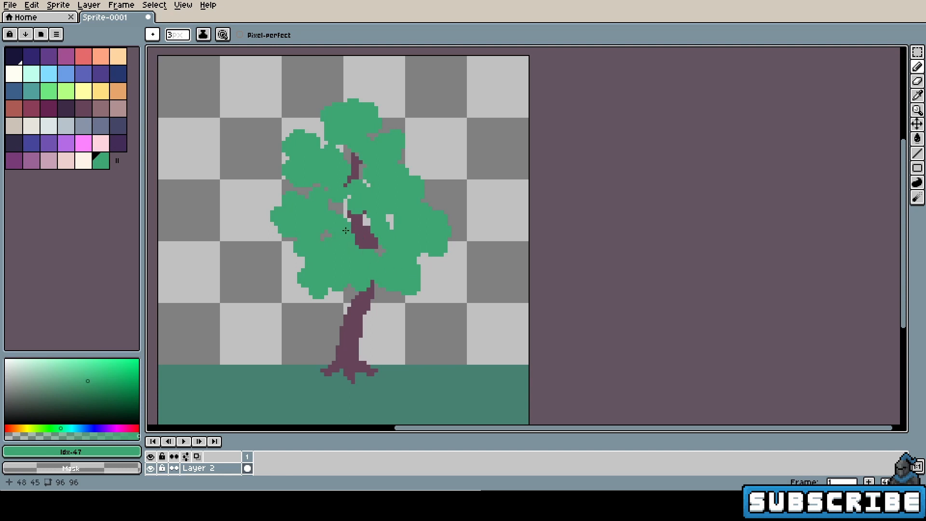
mouse_move(346, 231)
mouse_down()
mouse_move(365, 252)
mouse_move(355, 251)
mouse_up()
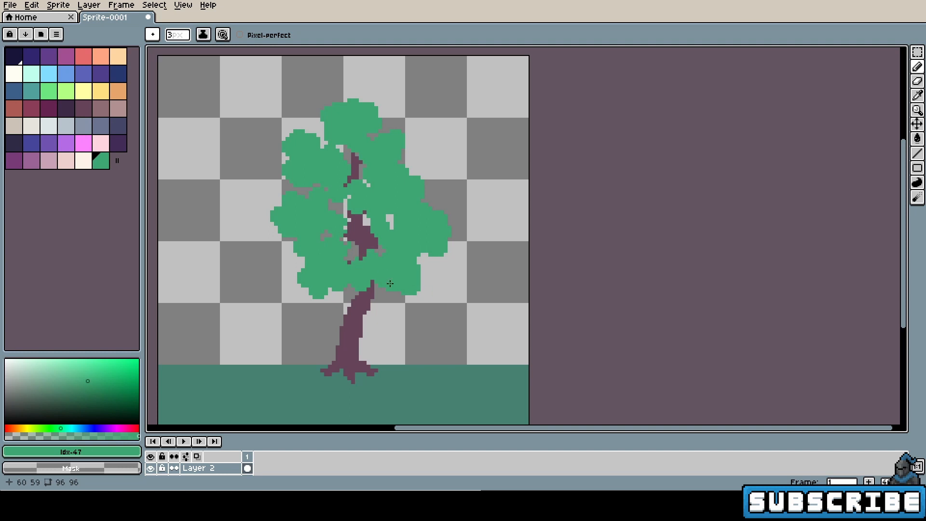
mouse_move(362, 273)
mouse_down()
mouse_move(345, 281)
mouse_move(349, 275)
mouse_move(365, 291)
mouse_move(371, 253)
mouse_up()
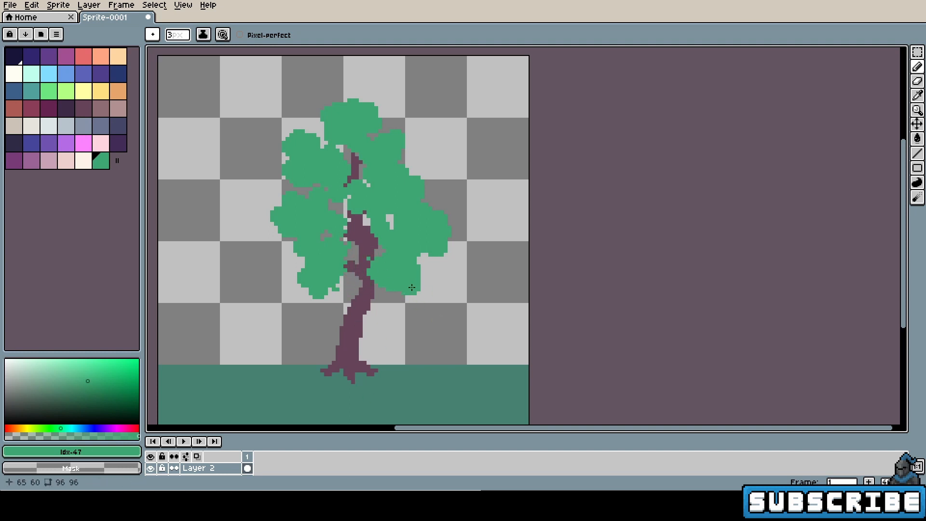
- Trim the foliage's lower-right outer edge into a more irregular outline
right_click(418, 293)
right_click(423, 284)
right_click(442, 259)
right_click(454, 234)
click(448, 250)
right_click(450, 231)
- Set the brush size to 1 px and roughen the crown's outline into small jagged leaf shapes
text(1)
key(Return)
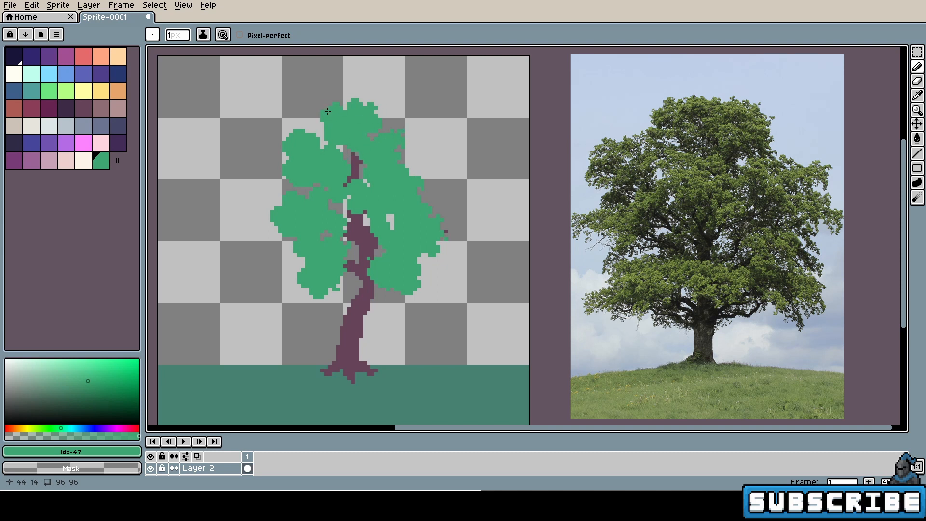
drag(311, 138, 293, 150)
drag(297, 250, 302, 254)
drag(302, 278, 317, 294)
- Extend the green foliage down over the top of the exposed middle trunk with 1 px strokes
scroll(368, 233, up, 1)
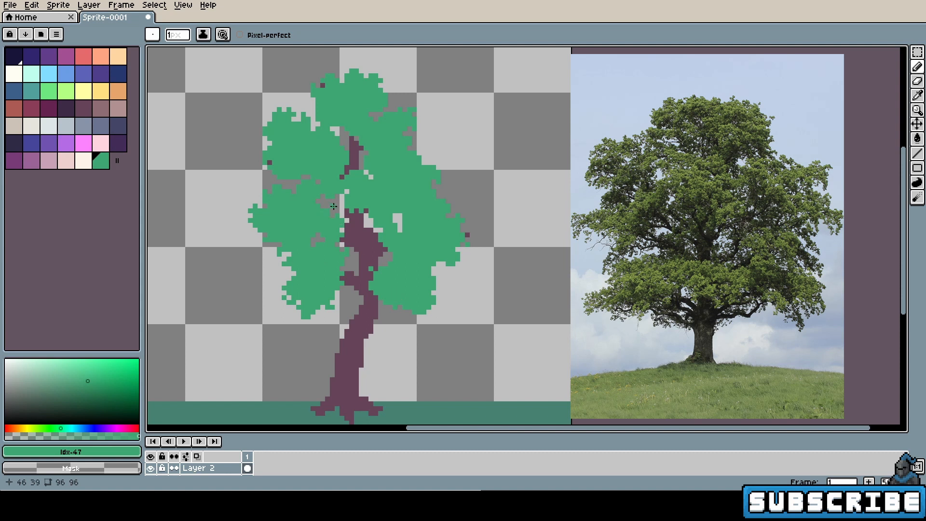
scroll(359, 256, down, 1)
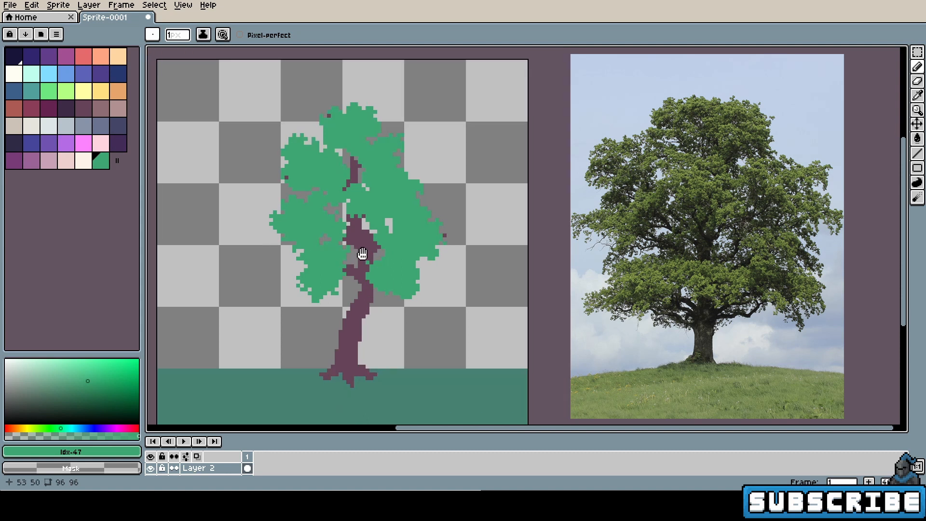
drag(363, 254, 366, 256)
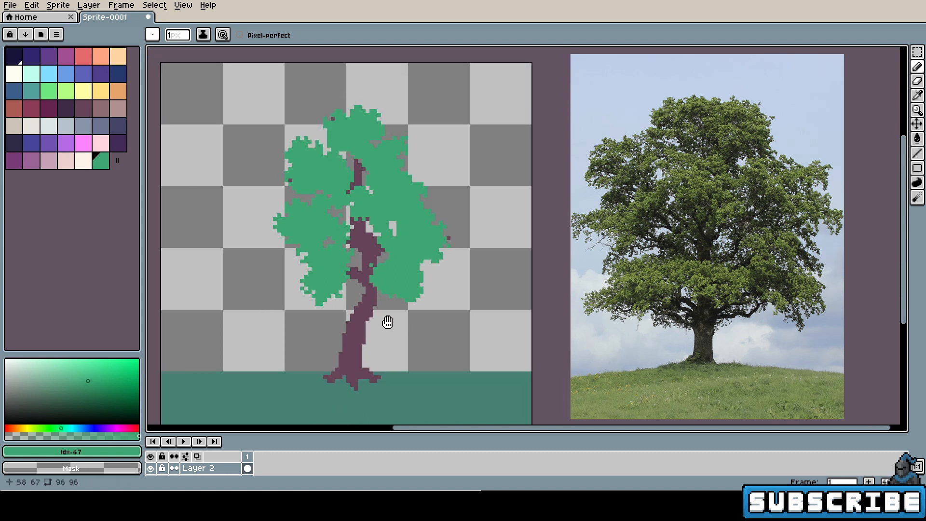
scroll(389, 223, up, 2)
scroll(350, 219, up, 1)
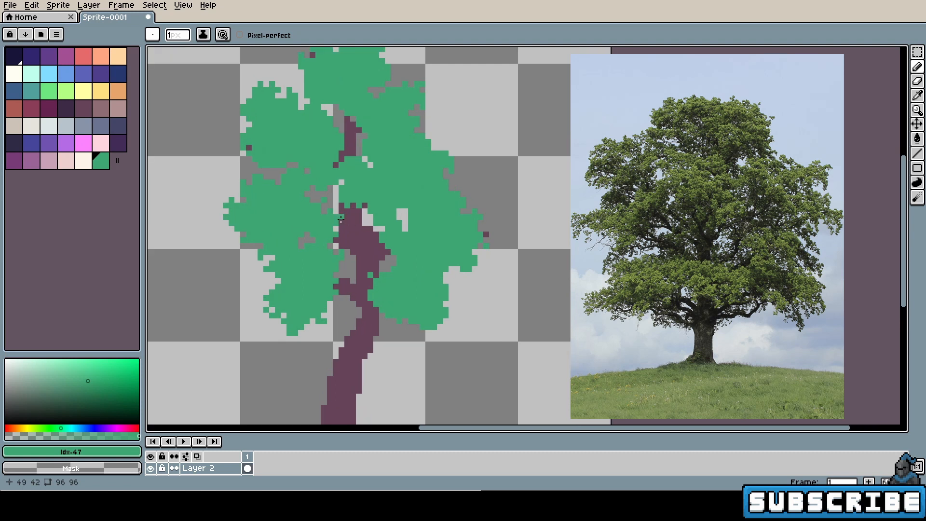
mouse_move(340, 220)
mouse_down()
mouse_move(367, 207)
mouse_move(365, 216)
mouse_up()
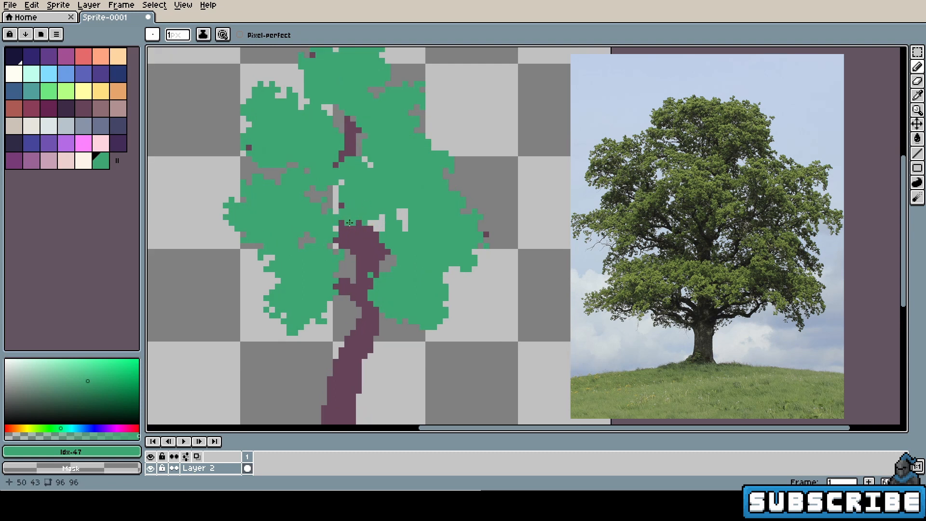
- Break up the crown's lower-right outline and its far-right tip into small jagged leaf shapes
scroll(350, 222, down, 2)
scroll(366, 249, up, 1)
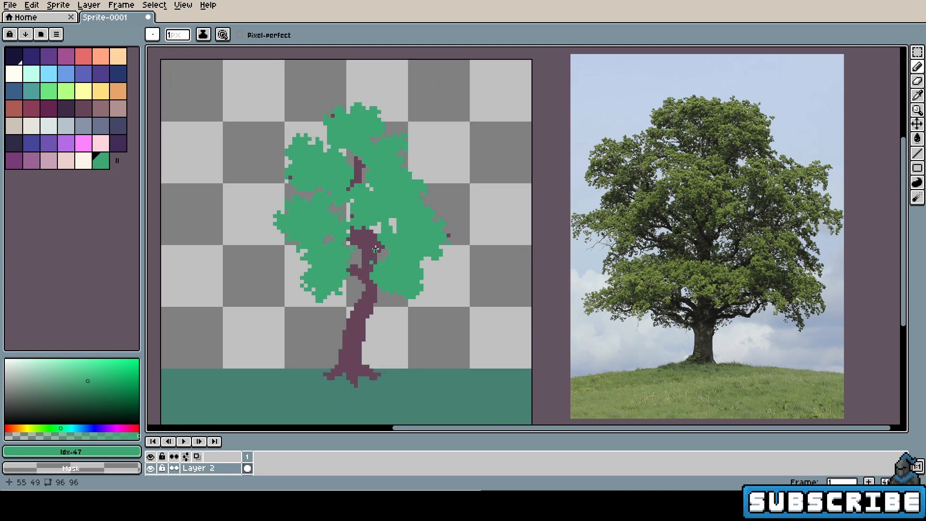
scroll(375, 249, up, 1)
drag(429, 308, 416, 305)
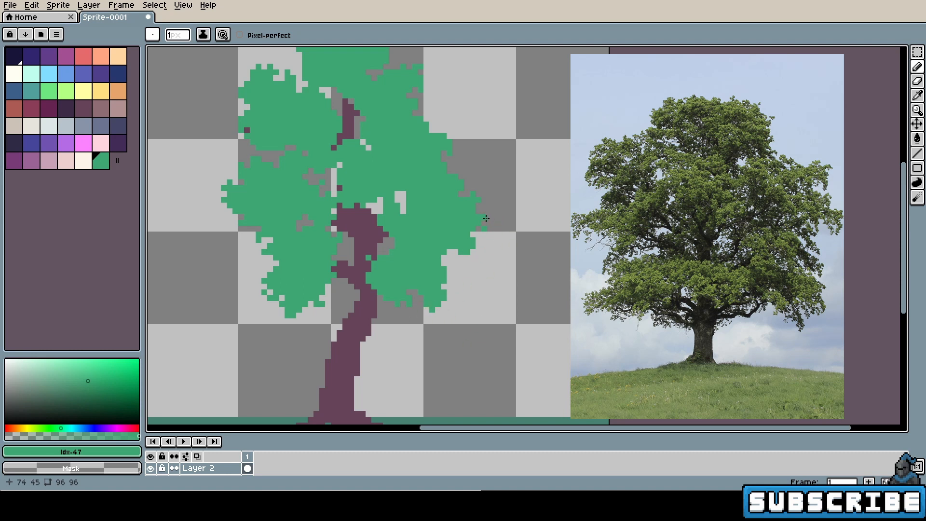
drag(485, 218, 479, 214)
scroll(247, 227, down, 2)
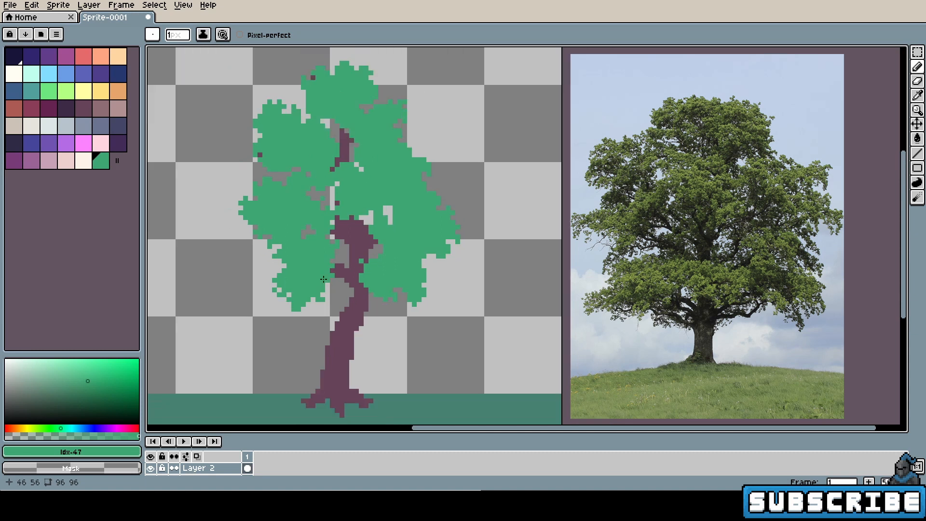
- Switch the pencil to Shading ink with a ramp of the foliage green #3fa673 and the darker green
scroll(290, 212, up, 1)
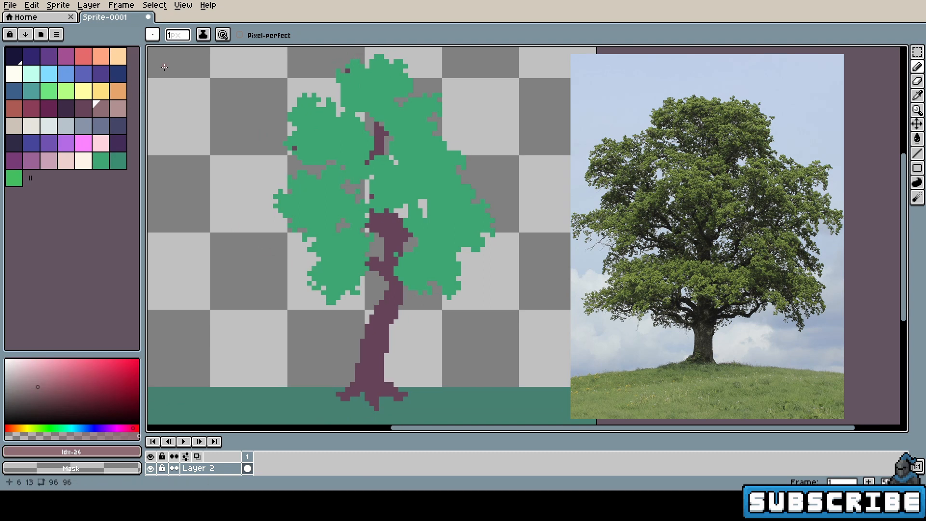
click(203, 34)
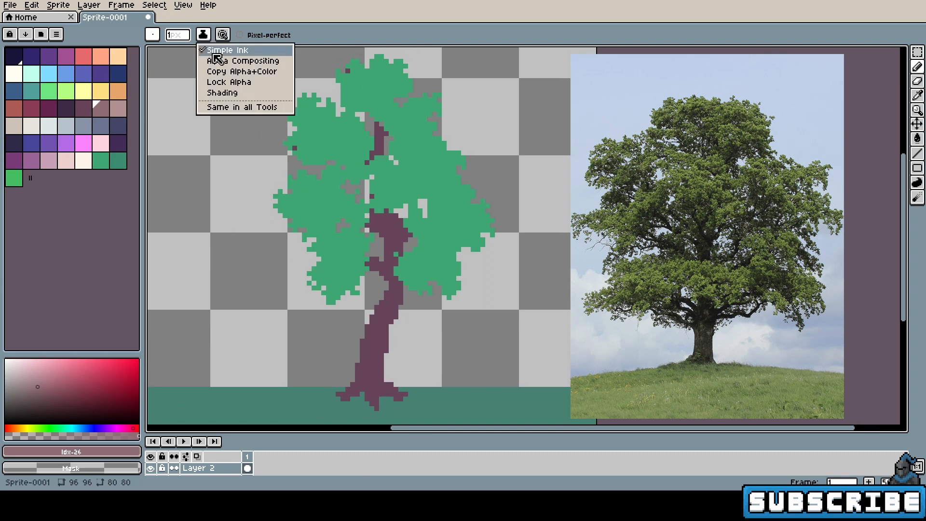
click(234, 85)
key(i)
click(326, 203)
right_click(118, 164)
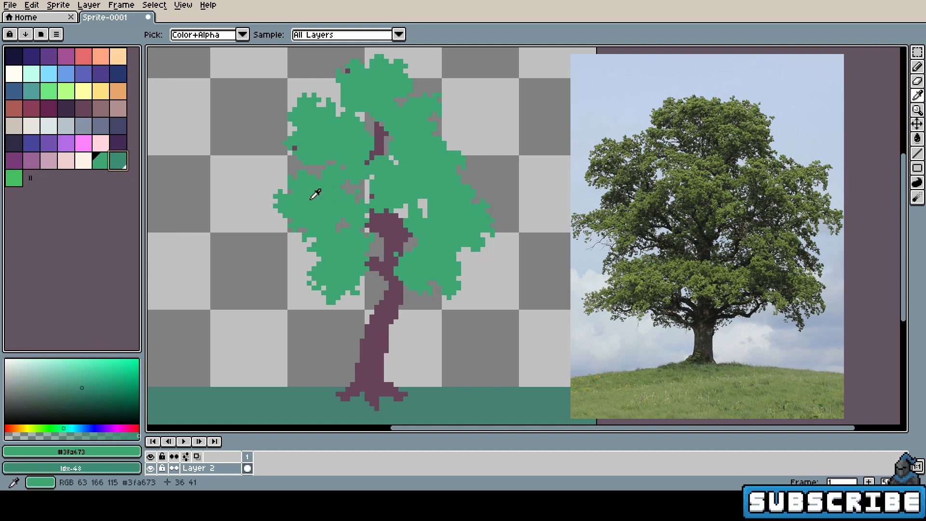
key(b)
click(101, 161)
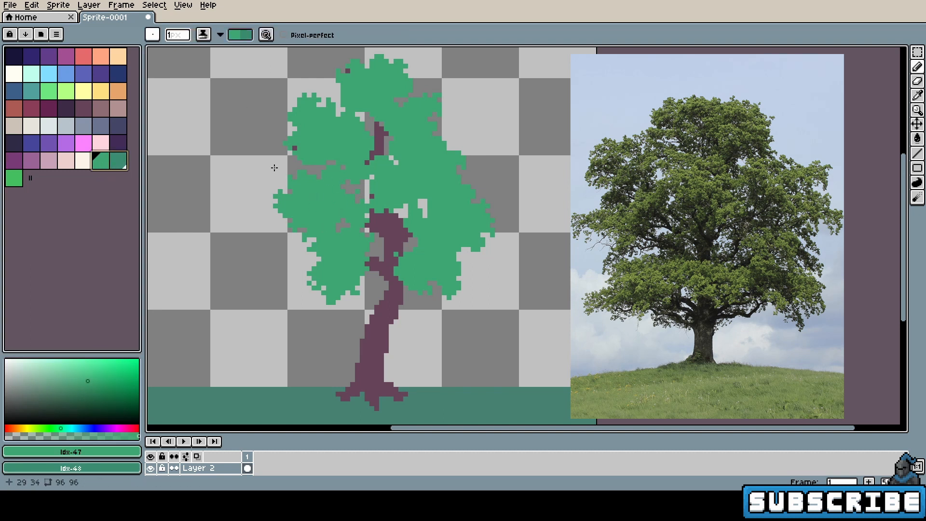
click(238, 38)
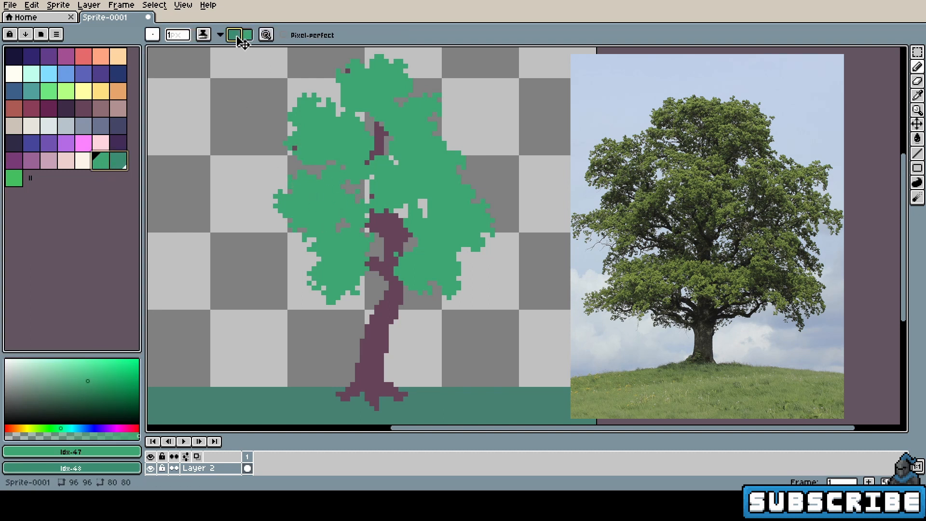
click(177, 35)
text(3)
key(Return)
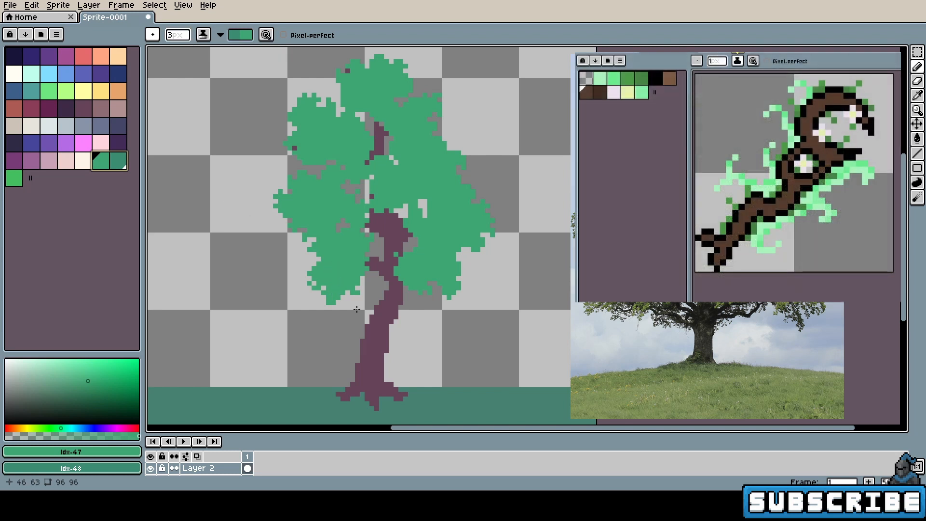
click(181, 36)
text(1)
key(BackSpace)
key(BackSpace)
text(1)
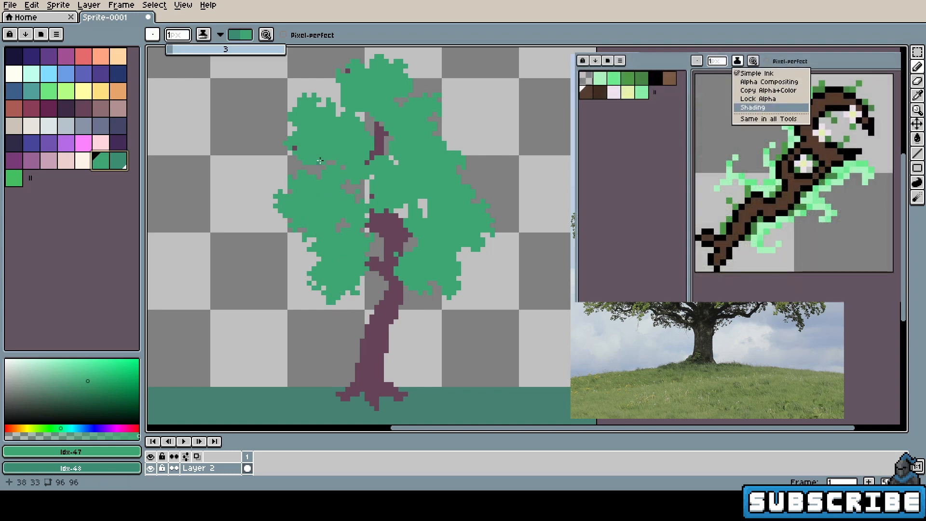
- Shade the undersides of the top, upper-right and upper-left foliage clumps with the darker green
mouse_move(350, 109)
mouse_down()
mouse_move(404, 93)
mouse_move(347, 105)
mouse_move(384, 99)
mouse_up()
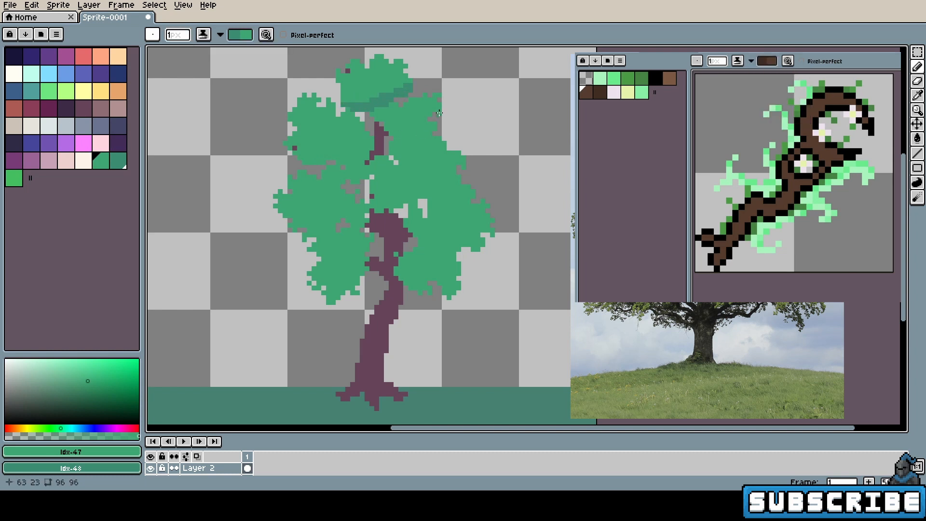
mouse_move(439, 113)
mouse_down()
mouse_move(396, 137)
mouse_move(385, 124)
mouse_up()
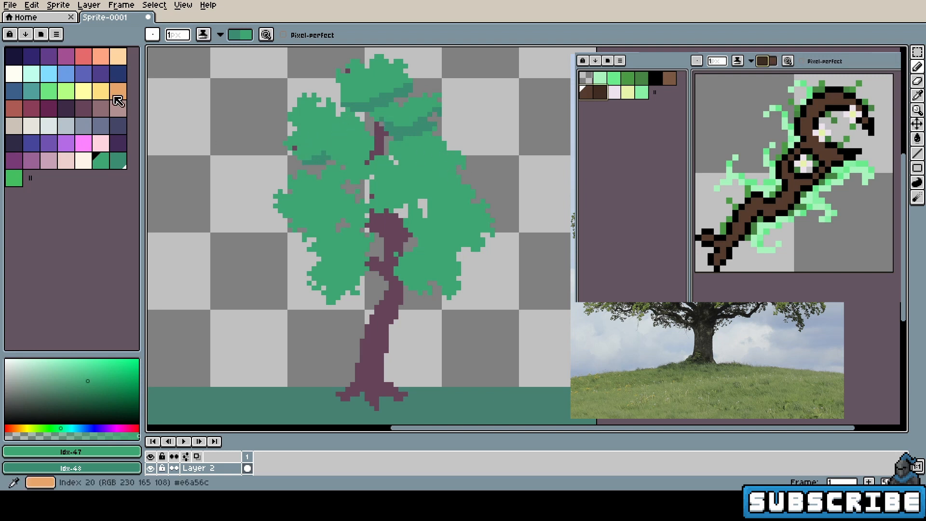
click(61, 72)
key(g)
click(215, 180)
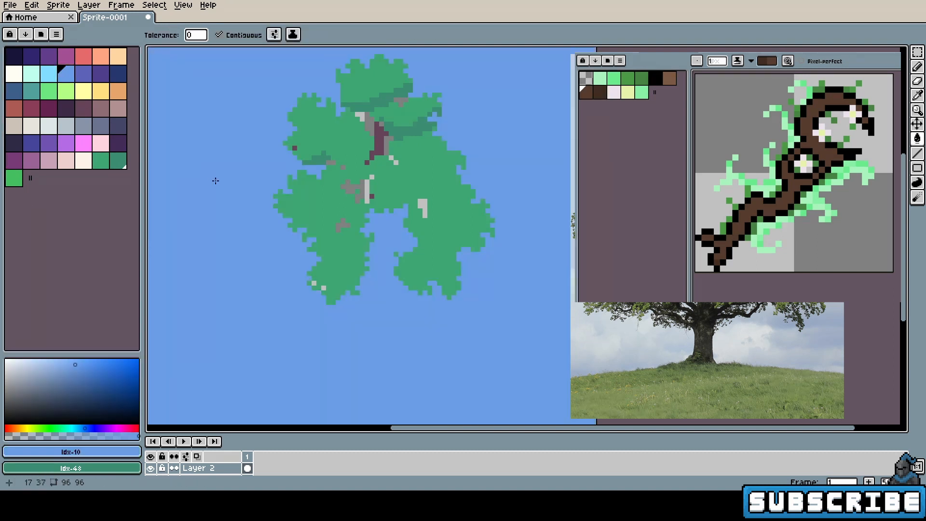
key(ctrl+z)
- Add a layer behind the artwork and fill it with light blue as the sky
mouse_move(234, 474)
mouse_down()
mouse_move(222, 473)
mouse_move(219, 484)
mouse_up()
click(231, 321)
drag(219, 317, 228, 333)
click(48, 73)
click(193, 159)
- Restore the pencil's Shading ink ramp with the foliage green and darker green, and make Layer 2 active
key(b)
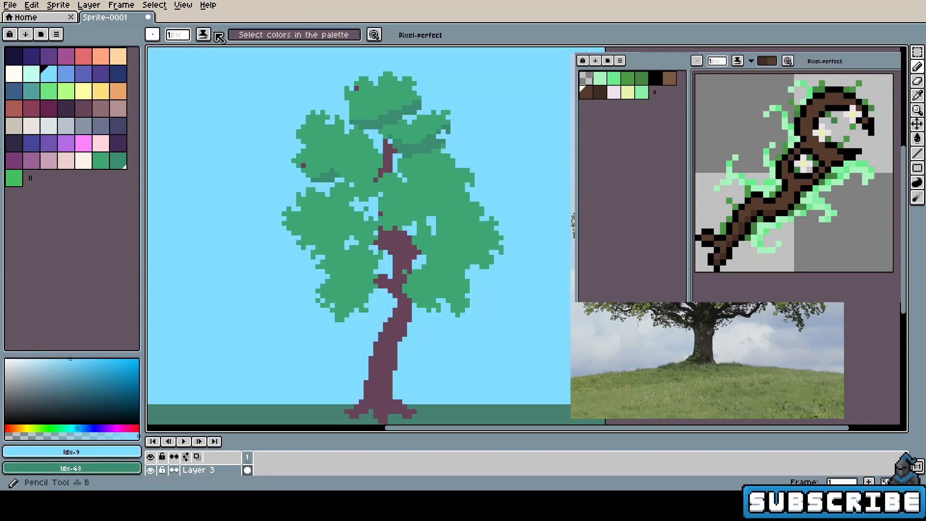
click(205, 35)
click(241, 93)
drag(101, 160, 119, 161)
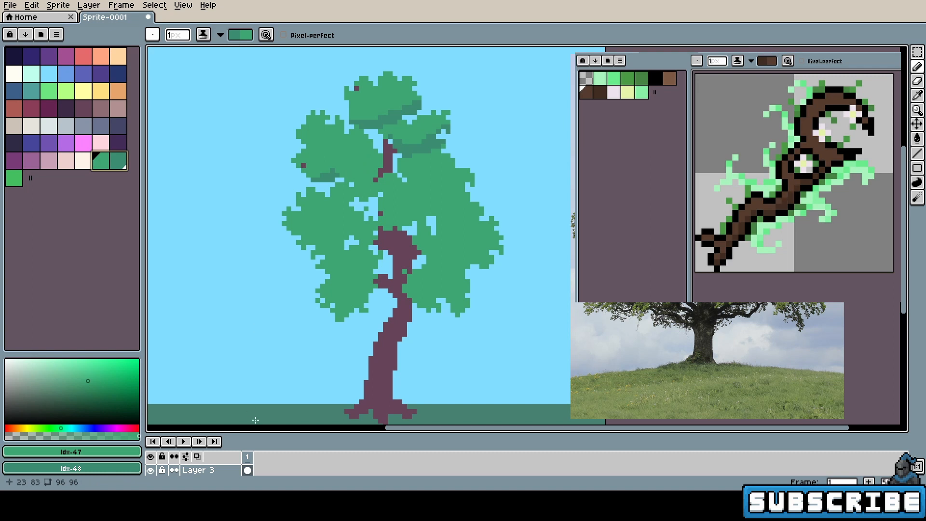
scroll(223, 468, down, 1)
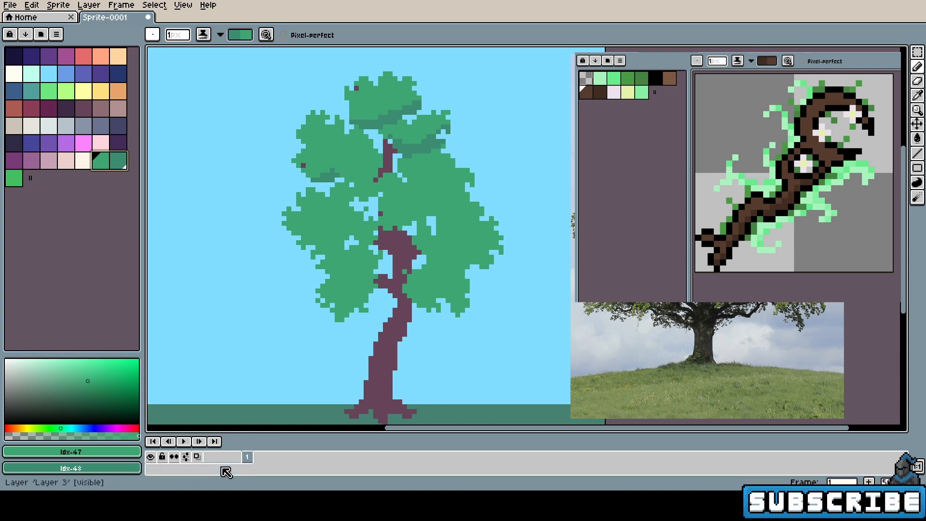
scroll(236, 464, up, 1)
drag(268, 435, 293, 436)
click(207, 408)
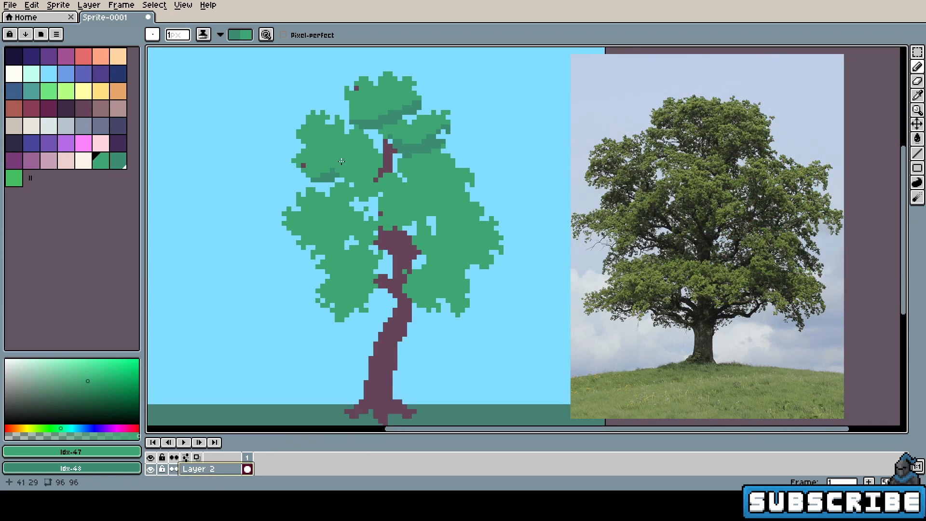
- Shade the upper-left foliage clump with darker green bands across its middle and along its inner edge beside the trunk
mouse_move(338, 167)
mouse_down()
mouse_move(369, 149)
mouse_move(325, 161)
mouse_up()
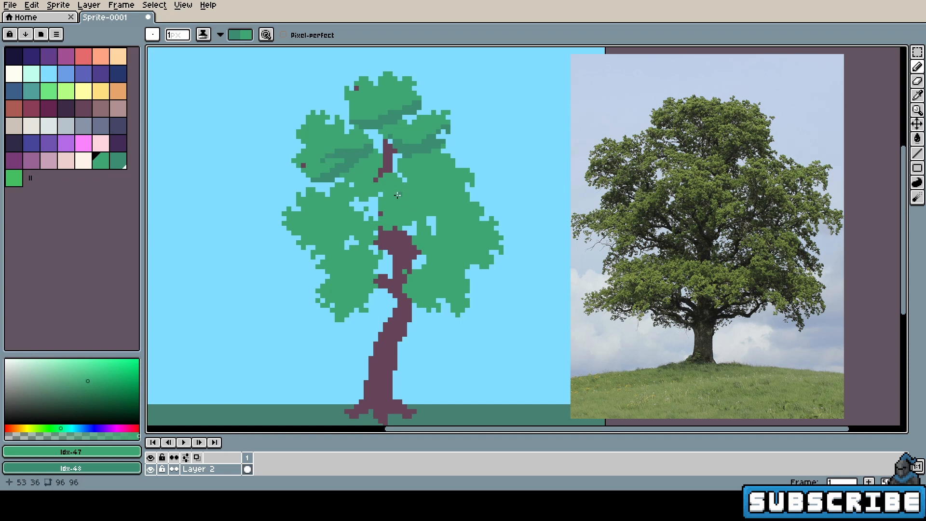
drag(370, 140, 363, 151)
mouse_move(375, 194)
mouse_down()
mouse_move(376, 153)
mouse_move(344, 176)
mouse_move(375, 153)
mouse_up()
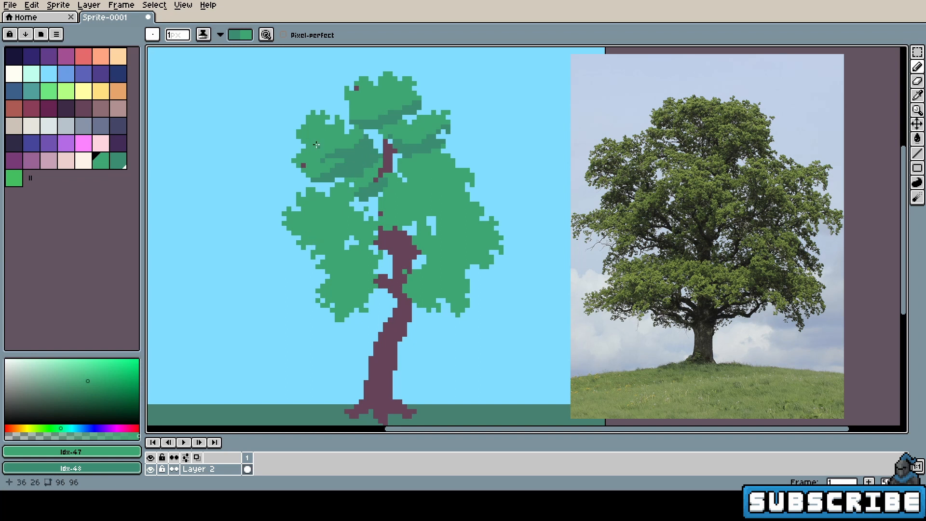
mouse_move(316, 145)
mouse_down()
mouse_move(337, 137)
mouse_move(317, 161)
mouse_move(325, 164)
mouse_move(379, 133)
mouse_up()
- Shade the right half of the crown in darker green, separating its lower, middle and upper foliage clumps
mouse_move(468, 305)
mouse_down()
mouse_move(423, 306)
mouse_move(406, 291)
mouse_move(456, 292)
mouse_move(468, 265)
mouse_move(482, 263)
mouse_move(478, 254)
mouse_move(442, 273)
mouse_move(454, 239)
mouse_move(470, 245)
mouse_move(471, 266)
mouse_up()
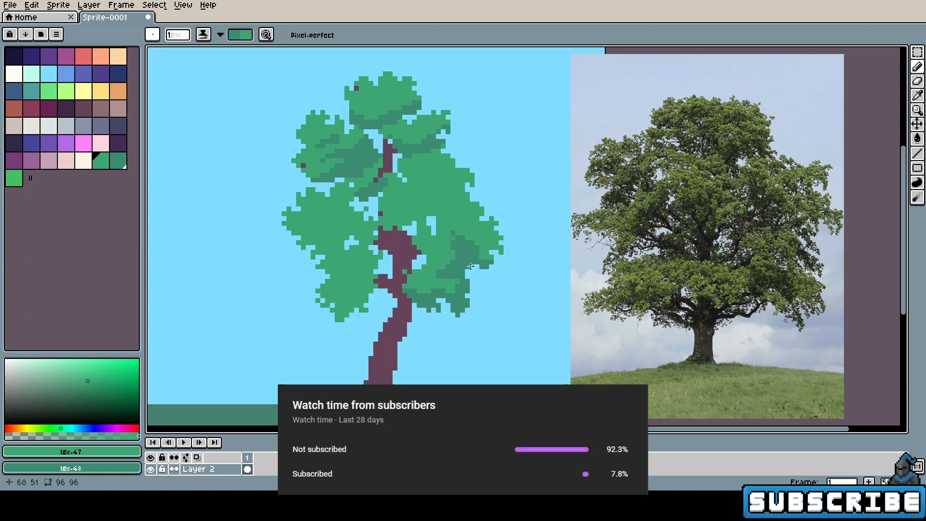
mouse_move(432, 236)
mouse_down()
mouse_move(415, 219)
mouse_move(406, 226)
mouse_move(450, 183)
mouse_move(423, 208)
mouse_move(429, 241)
mouse_up()
drag(430, 287, 423, 292)
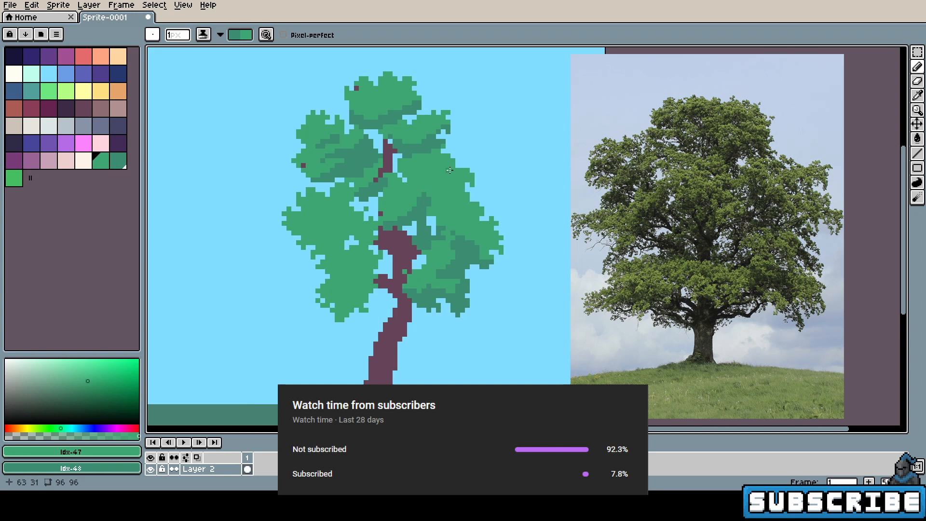
mouse_move(450, 170)
mouse_down()
mouse_move(416, 189)
mouse_move(443, 192)
mouse_up()
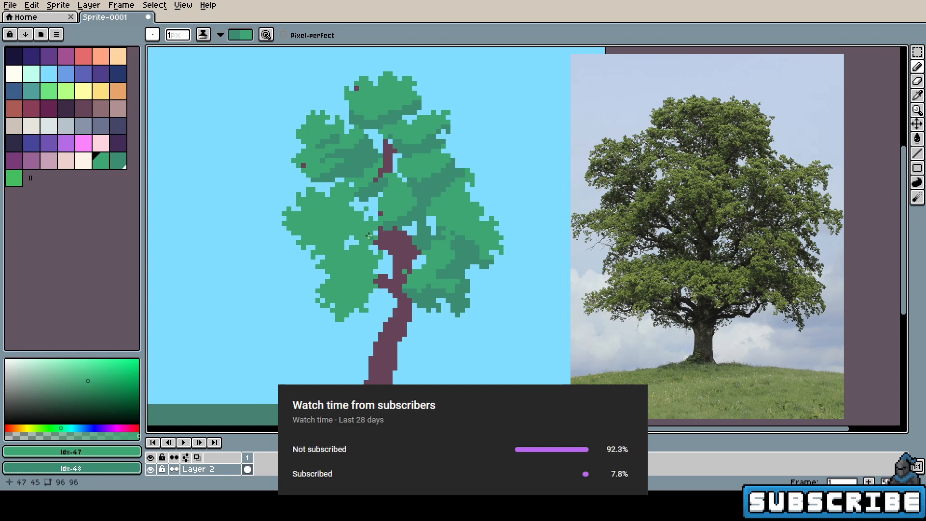
- Shade the undersides of the middle-left and lower-left clumps and add darker green accents near the crown's right edge
mouse_move(299, 237)
mouse_down()
mouse_move(337, 229)
mouse_move(299, 256)
mouse_move(294, 243)
mouse_move(311, 249)
mouse_move(341, 222)
mouse_up()
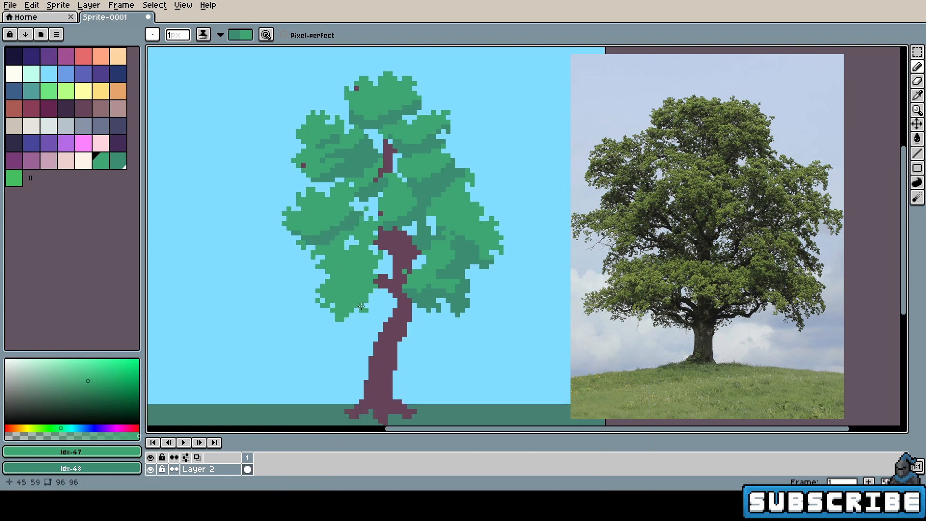
mouse_move(473, 206)
mouse_down()
mouse_move(480, 215)
mouse_move(468, 223)
mouse_up()
drag(461, 183, 461, 193)
mouse_move(375, 236)
mouse_down()
mouse_move(359, 220)
mouse_move(374, 226)
mouse_move(315, 256)
mouse_up()
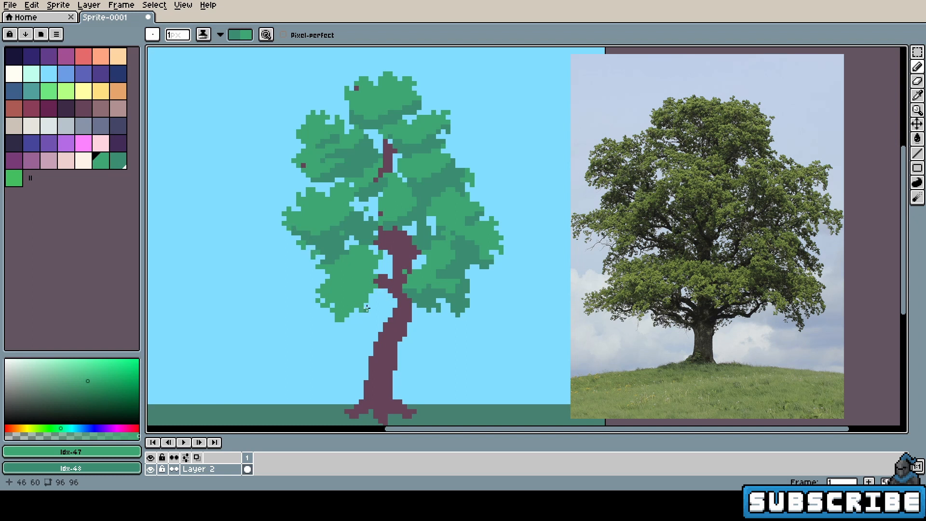
mouse_move(367, 308)
mouse_down()
mouse_move(379, 261)
mouse_move(371, 287)
mouse_move(338, 313)
mouse_up()
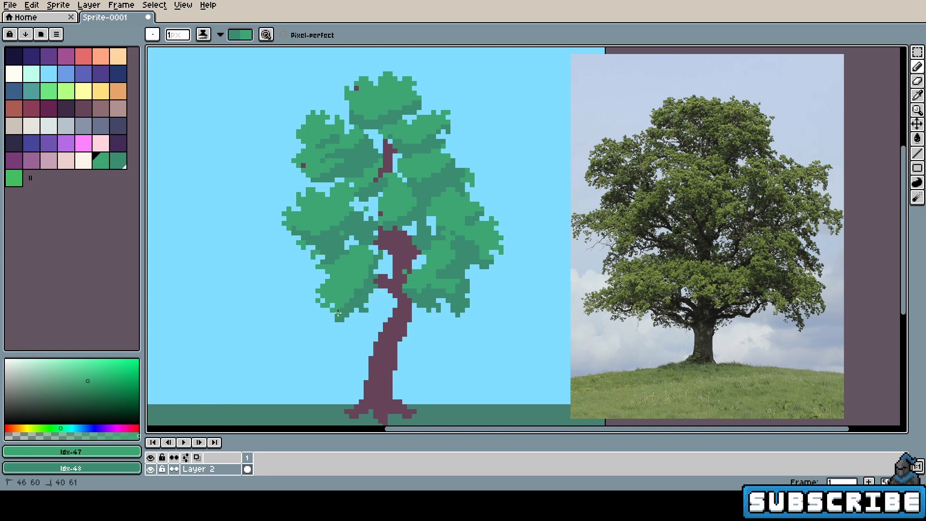
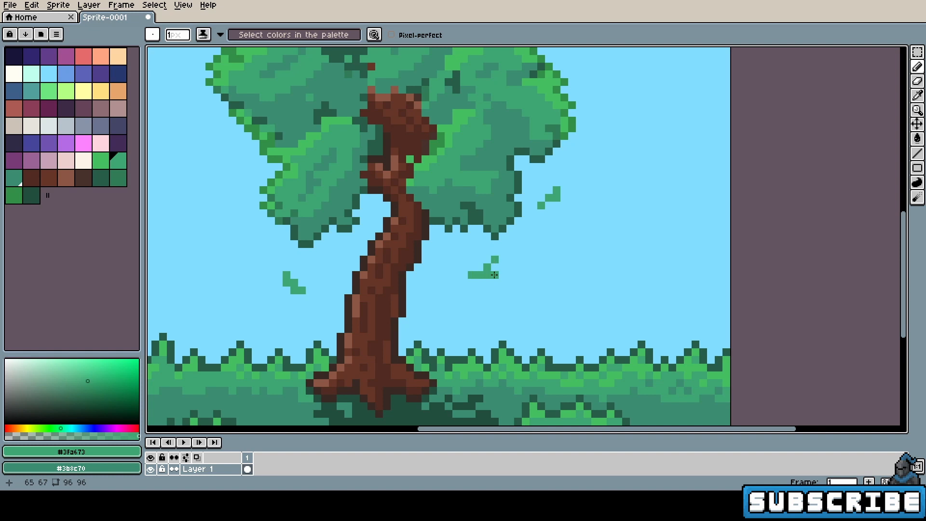
- Reshape the falling leaf right of the trunk into a diagonal and draw another small #3fa673 leaf beside the crown's lower-left edge
scroll(334, 264, down, 3)
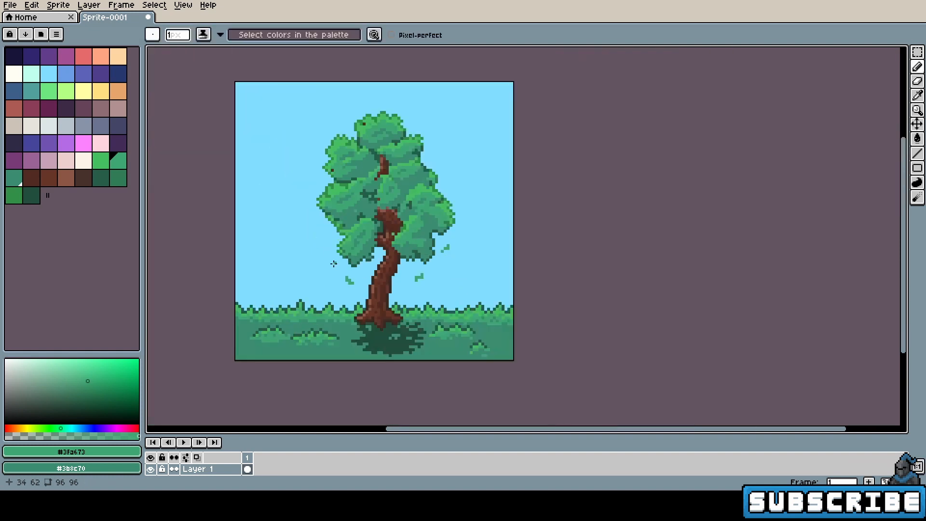
scroll(404, 300, up, 3)
scroll(405, 261, down, 3)
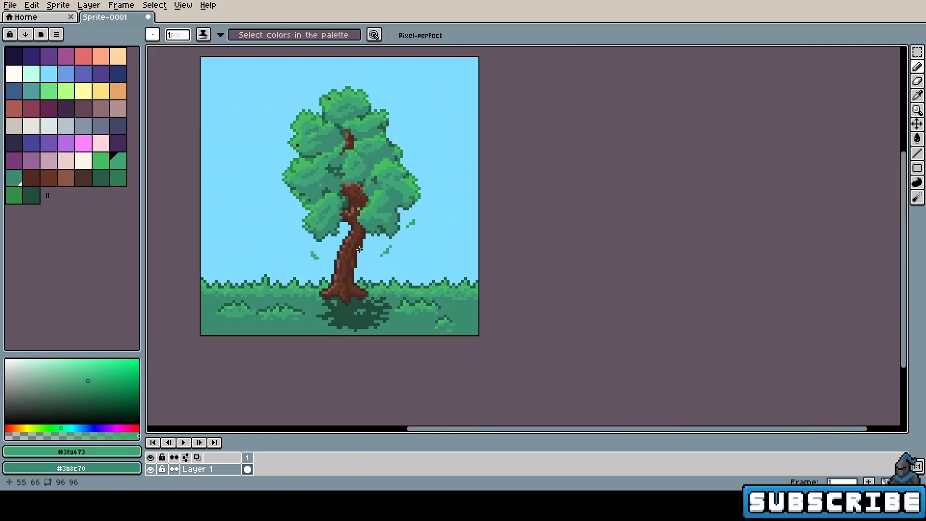
scroll(327, 244, up, 2)
scroll(327, 244, up, 1)
scroll(368, 290, down, 2)
scroll(372, 290, up, 1)
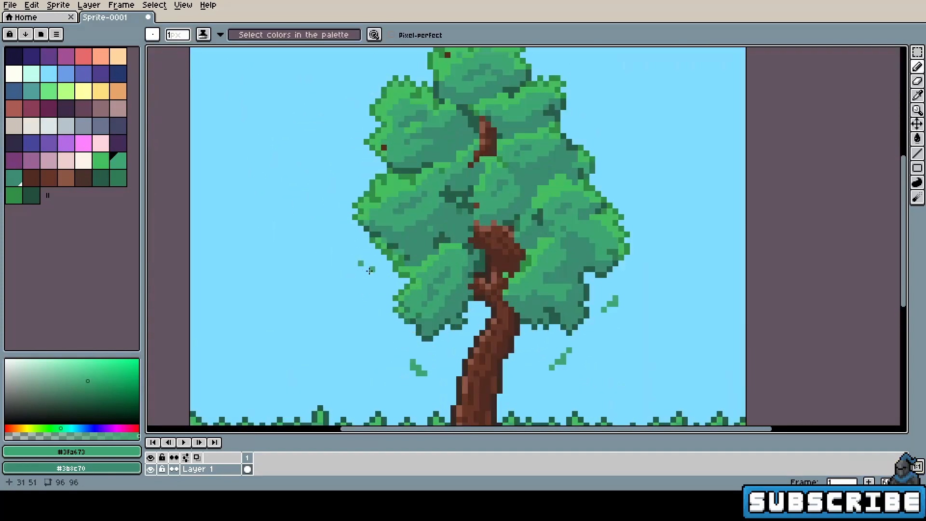
scroll(510, 261, down, 2)
scroll(482, 386, up, 3)
scroll(434, 333, down, 1)
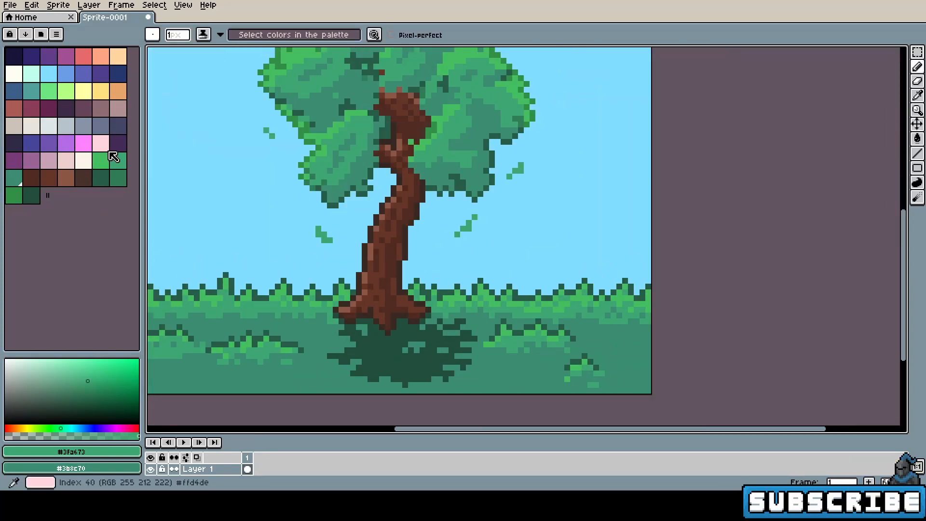
- Mix a muted yellowish green drawing colour with hue 100, saturation 36 and lightness 51
click(14, 112)
click(87, 453)
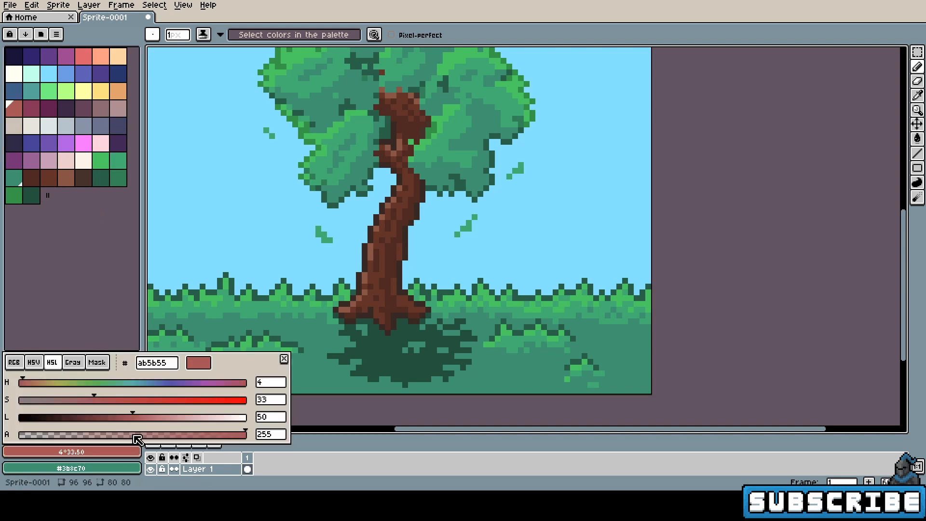
drag(29, 383, 76, 384)
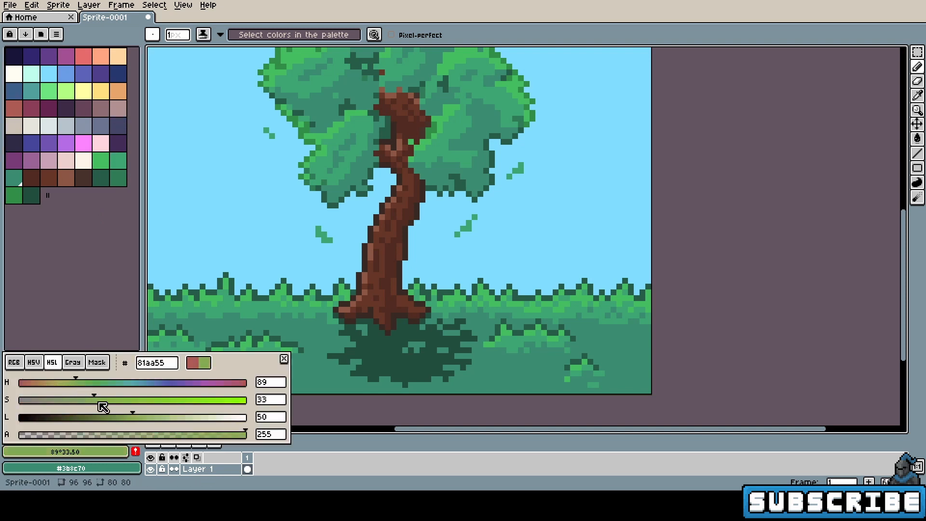
drag(140, 418, 146, 420)
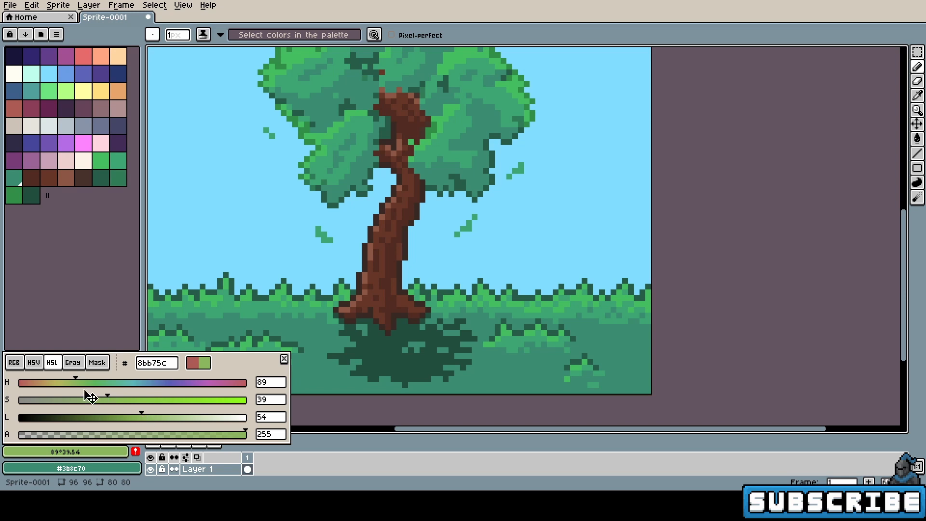
drag(79, 384, 82, 384)
drag(142, 419, 134, 417)
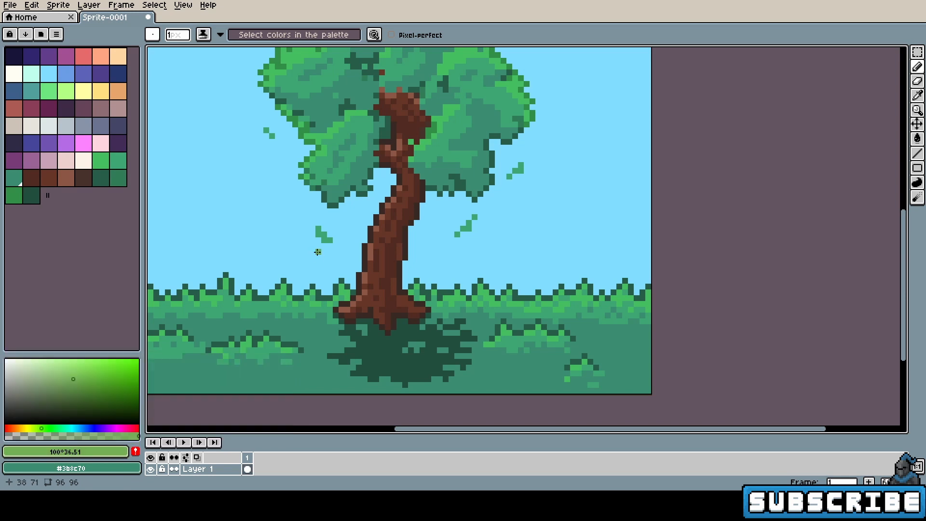
- Recolour the falling leaves around the trunk and crown in #73af55 and add that colour to the palette
scroll(329, 244, up, 2)
mouse_move(330, 237)
mouse_down()
mouse_move(308, 213)
mouse_move(341, 305)
mouse_move(326, 273)
mouse_move(418, 237)
mouse_up()
click(136, 451)
scroll(297, 186, down, 2)
scroll(326, 273, down, 1)
scroll(475, 309, up, 4)
scroll(439, 231, down, 3)
drag(464, 216, 424, 298)
scroll(424, 299, up, 3)
drag(428, 241, 459, 211)
scroll(468, 209, down, 5)
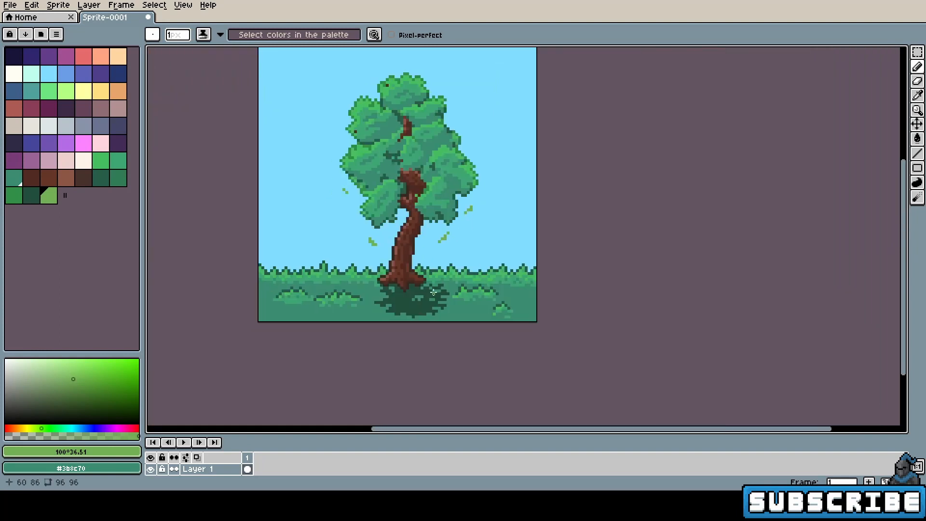
scroll(426, 288, up, 3)
- Darken the leaf green to lightness 25 (#385729) and add it to the palette
click(89, 451)
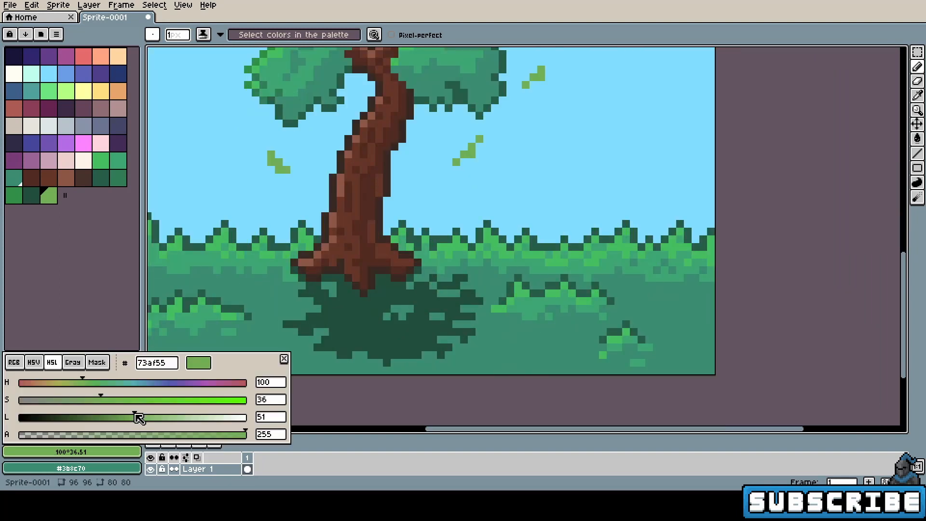
drag(135, 416, 77, 416)
click(127, 452)
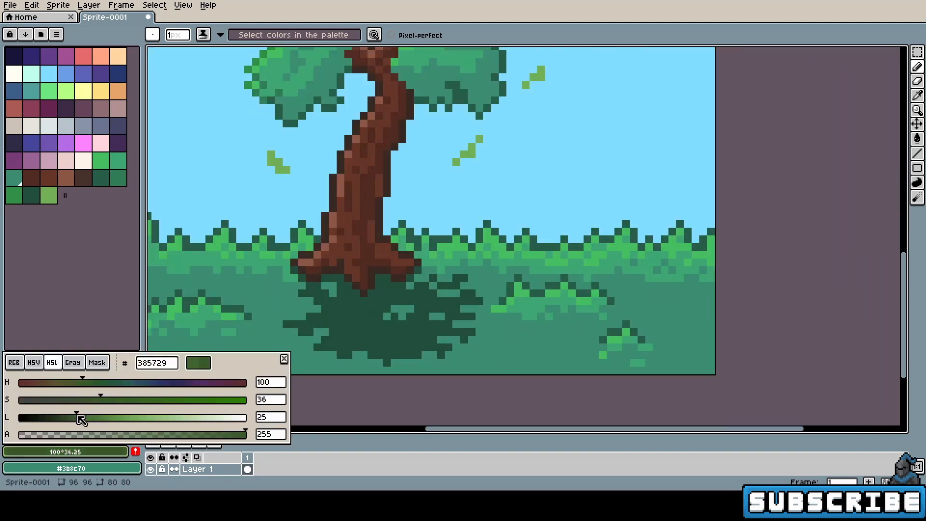
click(135, 452)
- Draw two small fallen leaves in #385729 inside the tree's shadow, just below the trunk's roots
scroll(421, 298, up, 4)
click(419, 296)
click(387, 295)
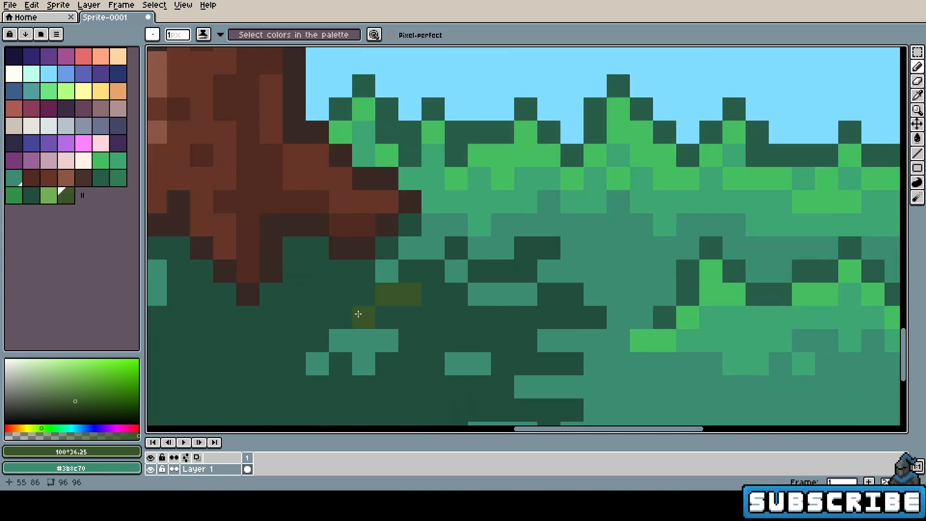
click(364, 314)
drag(259, 338, 357, 307)
click(345, 308)
click(322, 287)
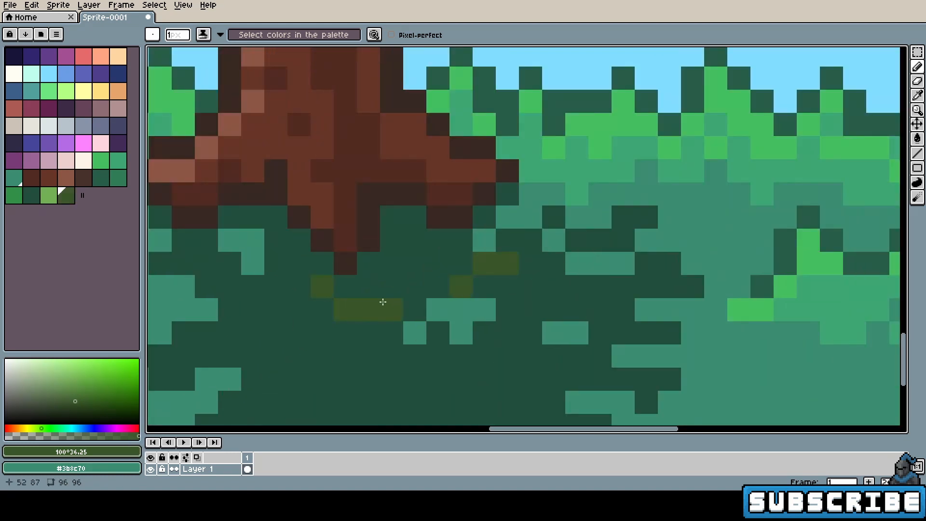
click(391, 333)
- Draw two more dark fallen leaves lower in the shadow, one in its left half and one near its centre
scroll(391, 333, down, 4)
scroll(355, 279, up, 4)
drag(344, 274, 380, 317)
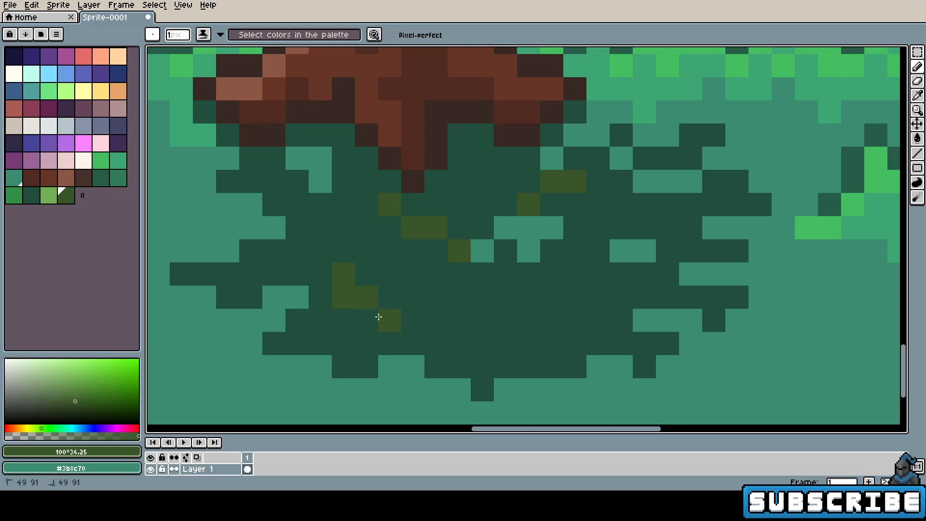
click(321, 251)
scroll(485, 299, down, 3)
scroll(424, 323, up, 2)
mouse_move(485, 299)
mouse_down()
mouse_move(425, 322)
mouse_move(440, 316)
mouse_up()
scroll(471, 314, down, 3)
scroll(504, 286, up, 4)
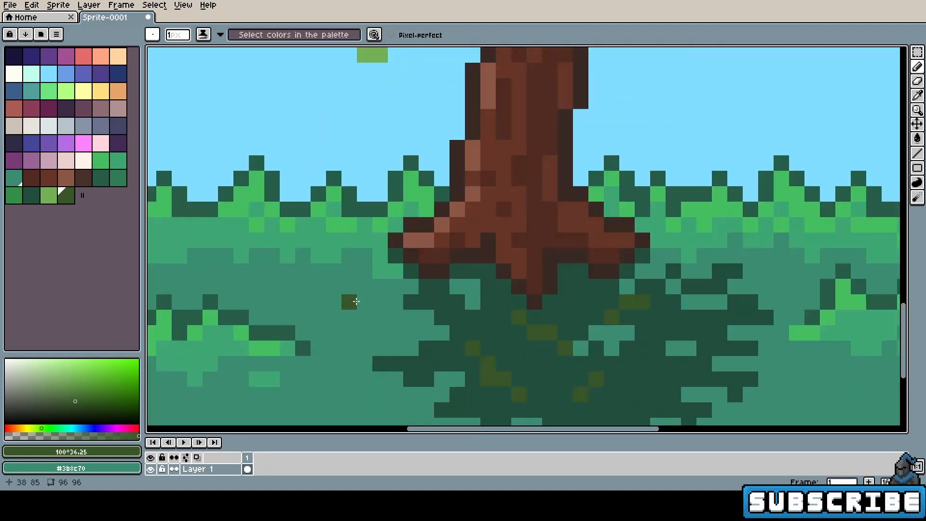
- Draw light fallen leaves in #73af55 on the grass along the left side of the shadow
click(48, 196)
click(365, 302)
scroll(364, 302, down, 4)
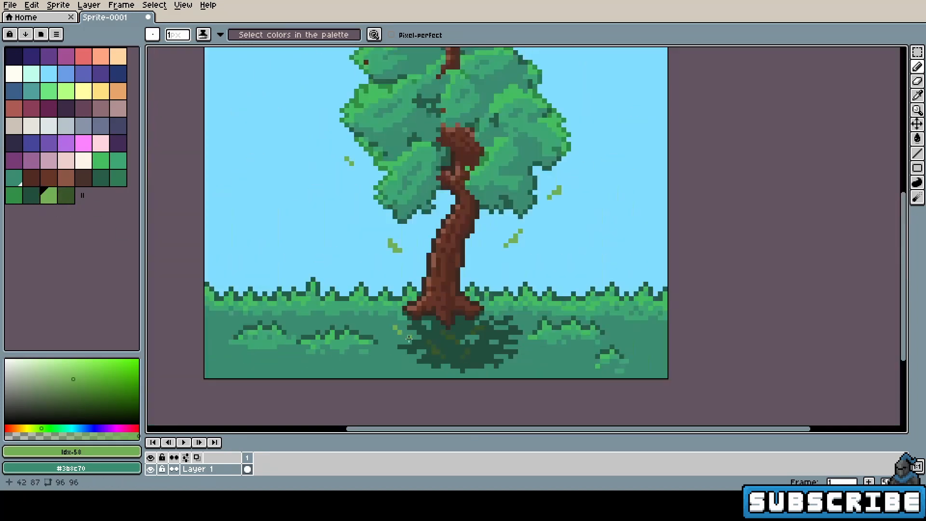
scroll(391, 326, up, 4)
click(390, 326)
drag(371, 331, 361, 358)
click(406, 311)
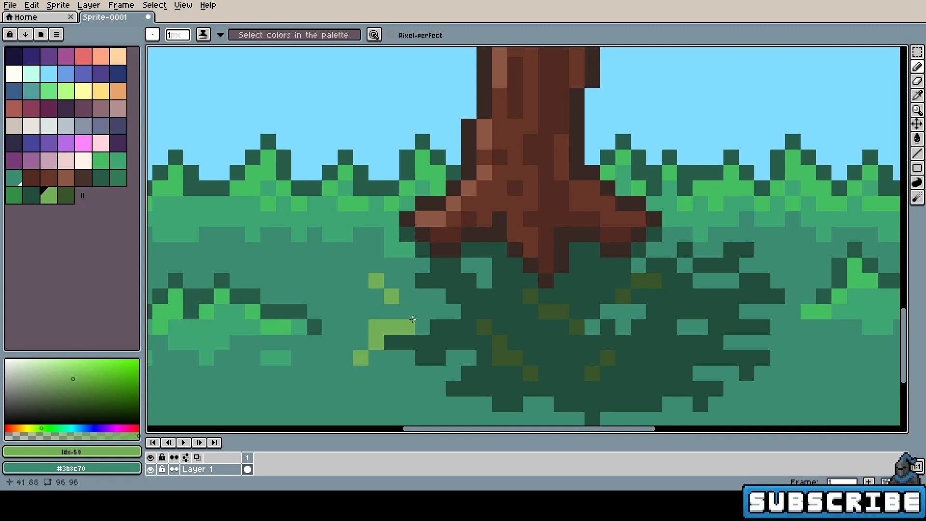
- Add more light green leaves near the shadow's left side, including one at its lower-left edge and one at its upper-left edge
scroll(307, 366, down, 1)
click(336, 310)
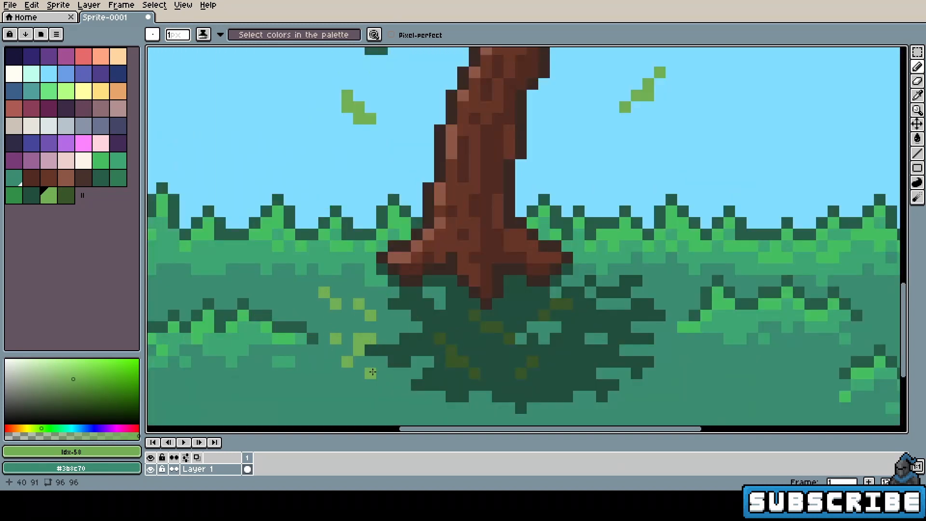
click(373, 372)
scroll(373, 372, down, 4)
scroll(322, 283, up, 4)
drag(303, 270, 323, 283)
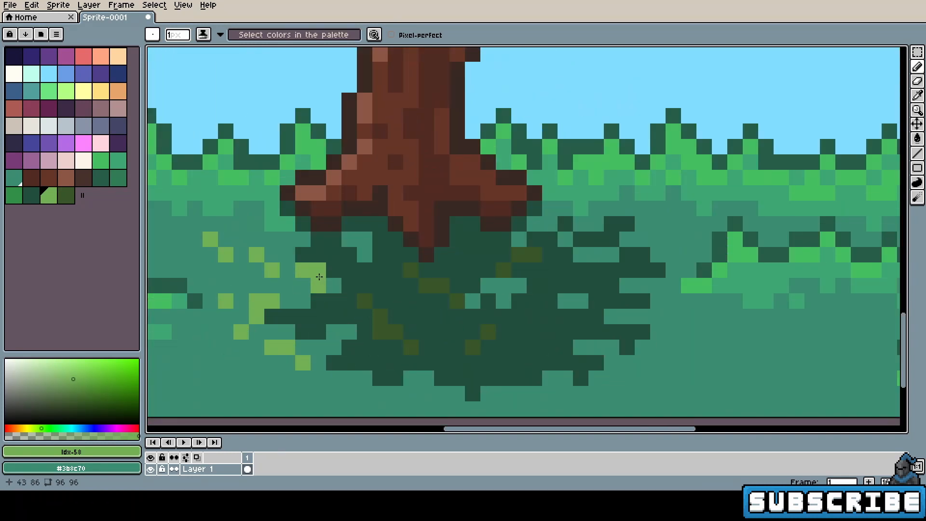
scroll(320, 277, down, 4)
scroll(454, 267, up, 4)
- Draw two light leaves at the shadow's upper-right edge, with the part of one lying in shadow in #385729
drag(428, 267, 454, 267)
drag(521, 283, 531, 273)
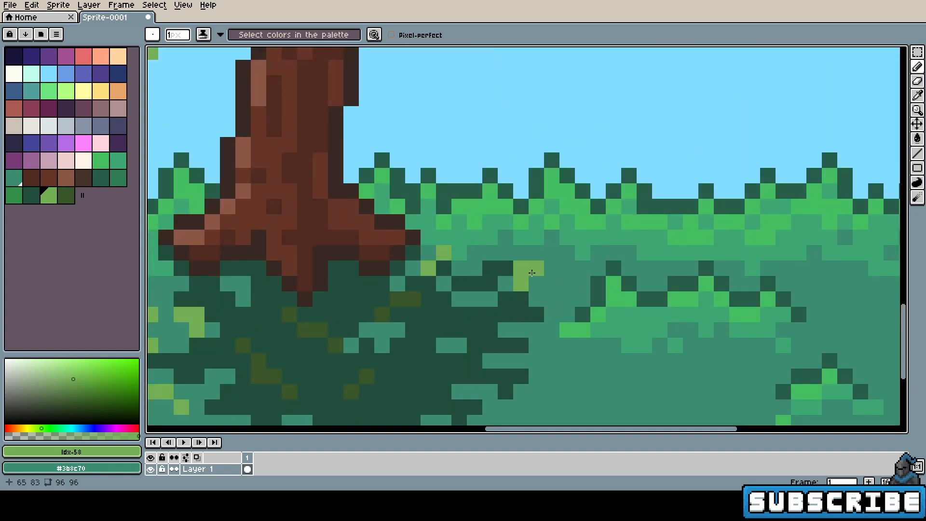
alt+click(405, 300)
click(508, 300)
alt+click(522, 281)
click(552, 252)
- Draw light #73af55 leaves along the lower-right and bottom edges of the shadow
drag(490, 423, 507, 337)
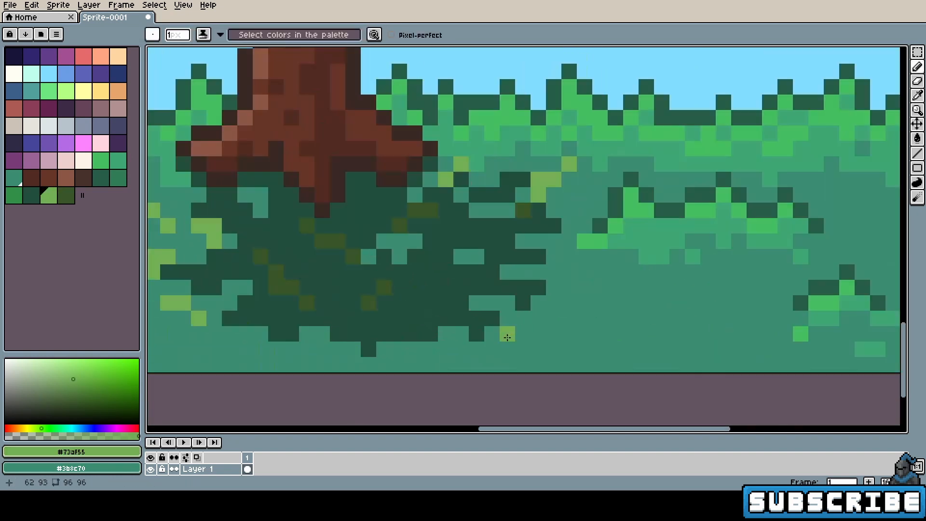
scroll(507, 338, down, 5)
scroll(420, 352, up, 5)
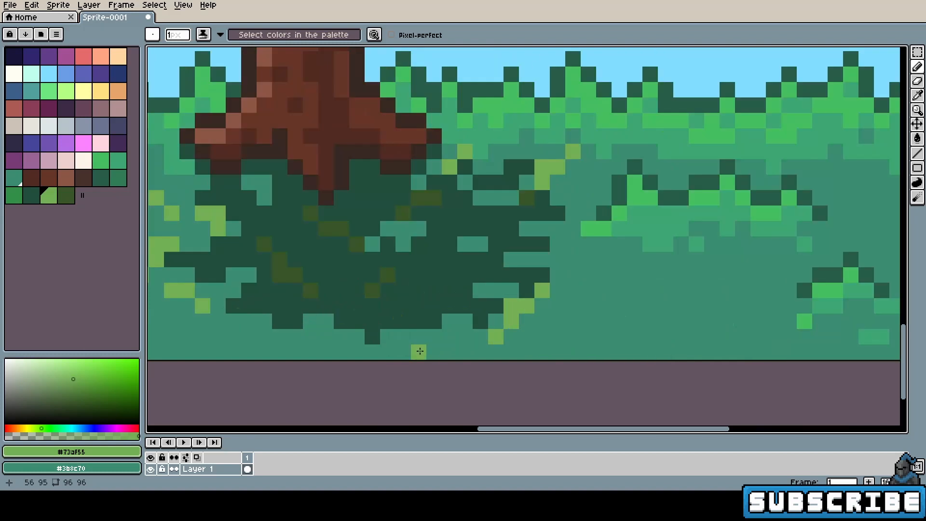
scroll(424, 348, down, 4)
scroll(423, 347, up, 3)
click(351, 310)
click(367, 325)
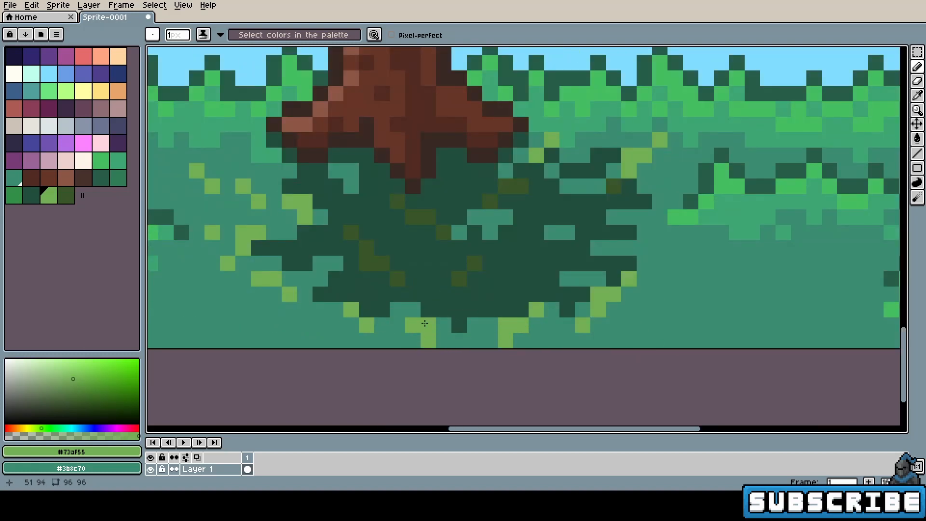
- Add more dark #385729 leaves inside the right half of the shadow
alt+click(459, 279)
click(568, 202)
click(582, 217)
scroll(598, 234, down, 7)
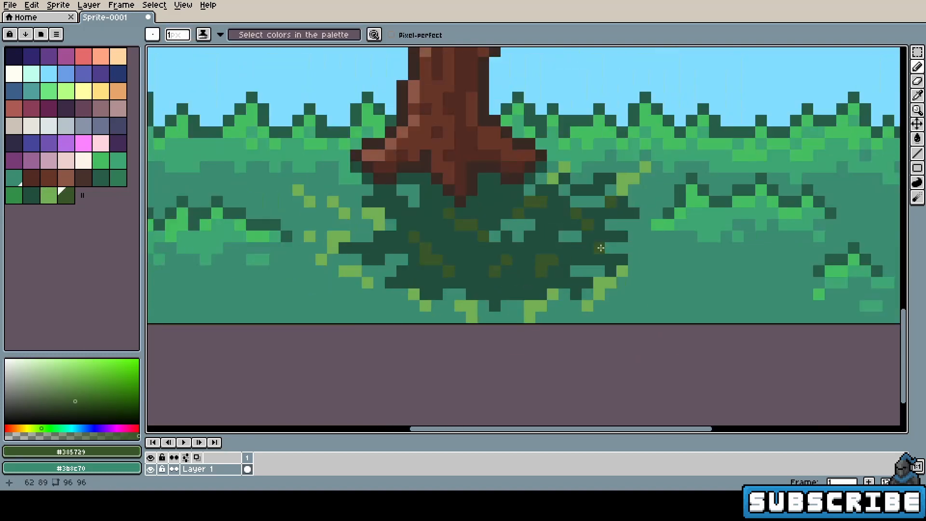
scroll(481, 301, up, 6)
- Mix #99b757 with hue 79, saturation 40 and lightness 53, tint parts of the light fallen leaves and add it to the palette
alt+click(328, 333)
click(71, 451)
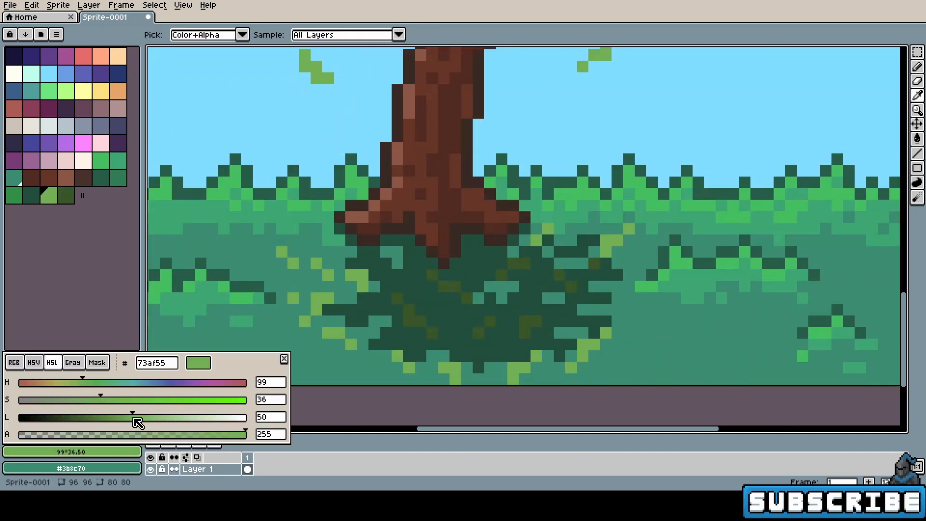
drag(87, 385, 110, 400)
click(75, 452)
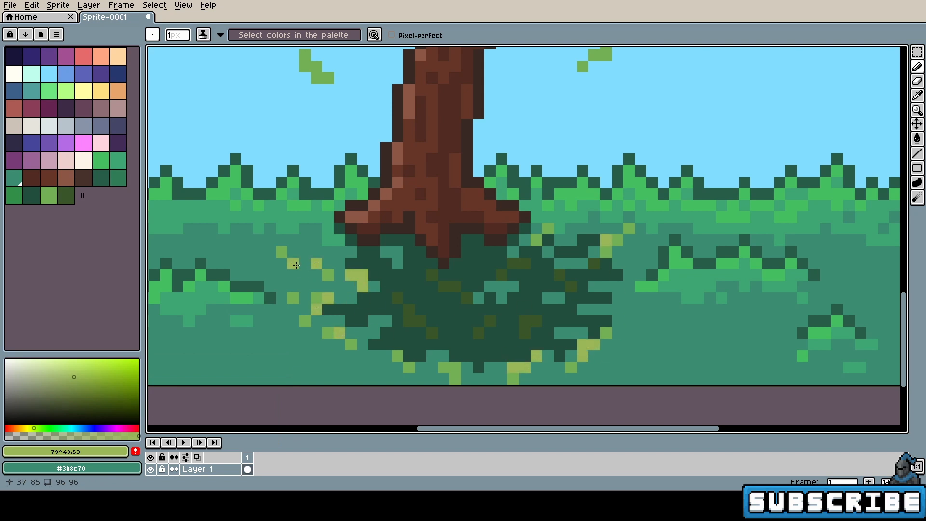
scroll(297, 265, down, 6)
scroll(502, 265, up, 4)
click(87, 452)
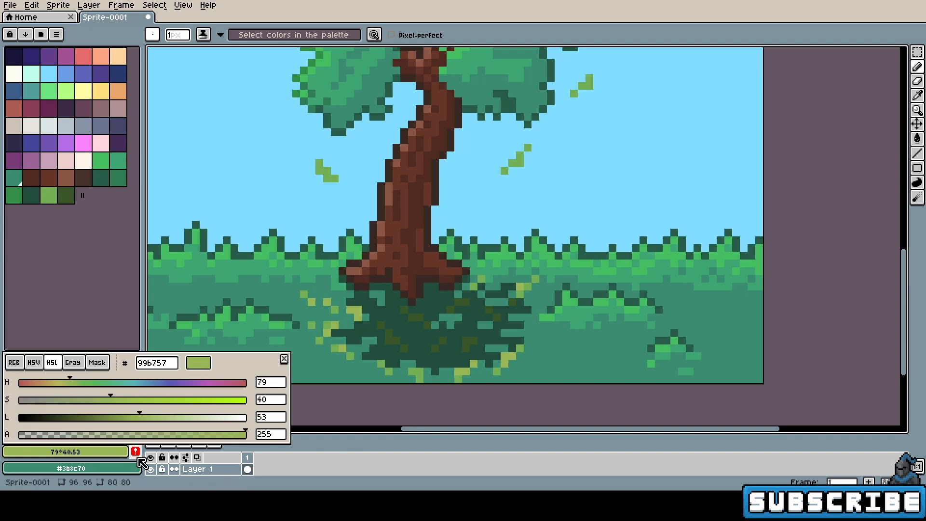
click(136, 453)
- Shift the colour to a golden hue of 52 and tint pixels of the fallen leaves along the shadow's upper edges
click(109, 452)
click(60, 382)
scroll(332, 308, up, 1)
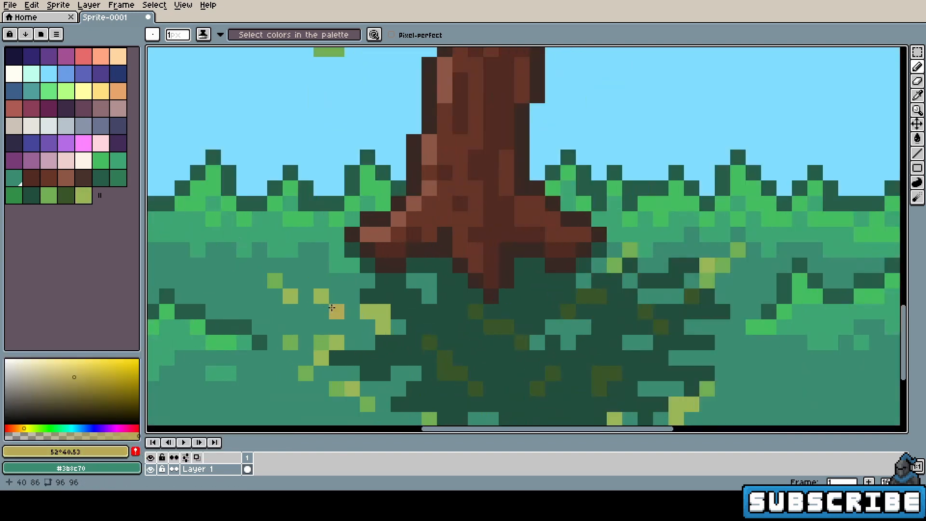
click(707, 280)
click(722, 265)
click(630, 249)
click(615, 265)
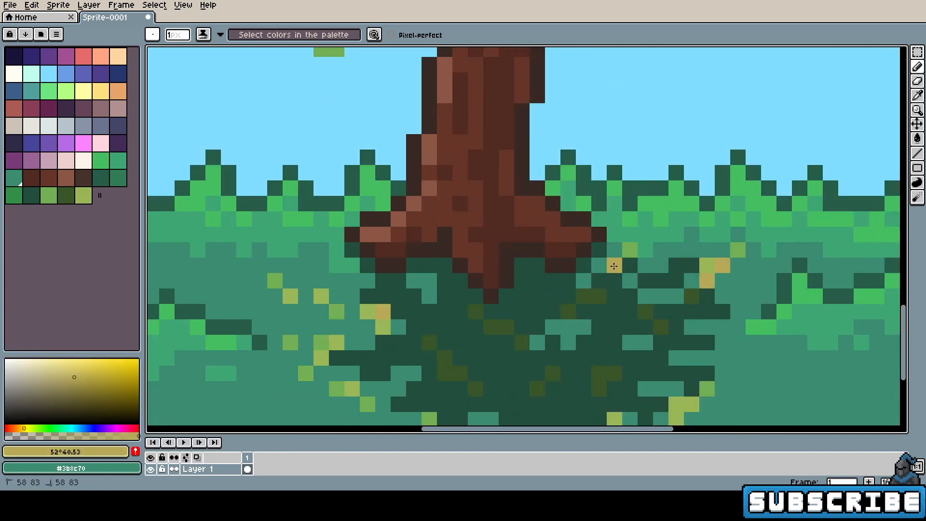
- Add golden pixels to the remaining fallen leaves at the bottom, lower-right and left of the shadow
scroll(614, 262, down, 3)
scroll(571, 308, up, 3)
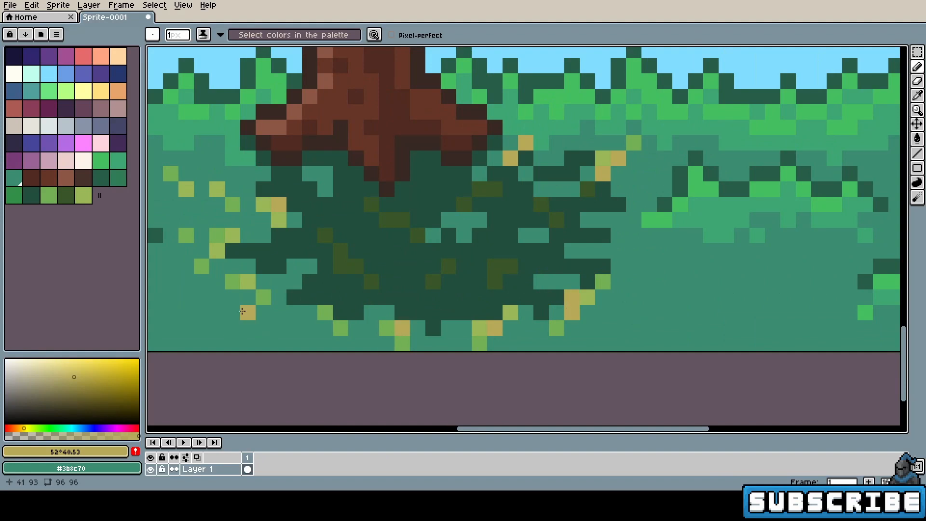
drag(242, 311, 311, 352)
click(256, 230)
click(286, 230)
scroll(362, 305, down, 7)
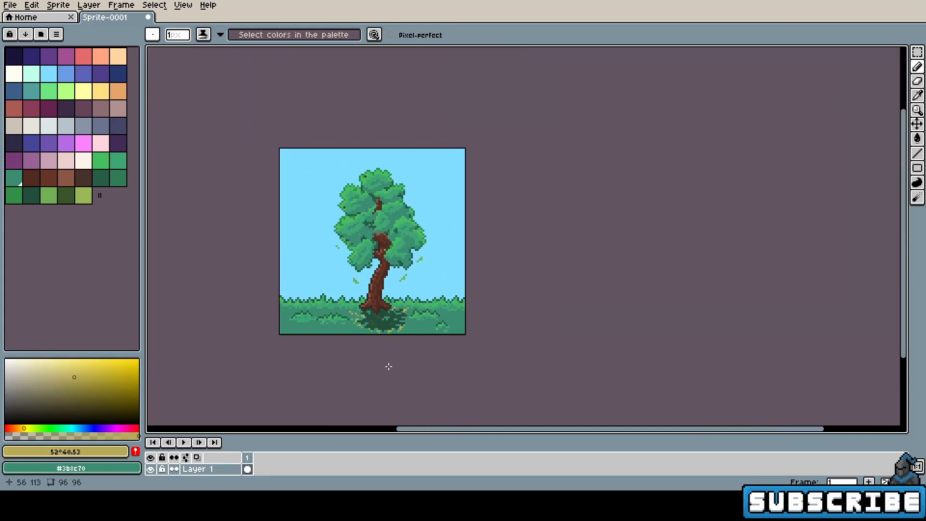
- Lighten the shadow green to lightness 31 (#306e57) and draw small shadow pixels beneath the light fallen leaves
scroll(371, 322, up, 6)
alt+click(390, 310)
click(87, 452)
drag(75, 417, 90, 414)
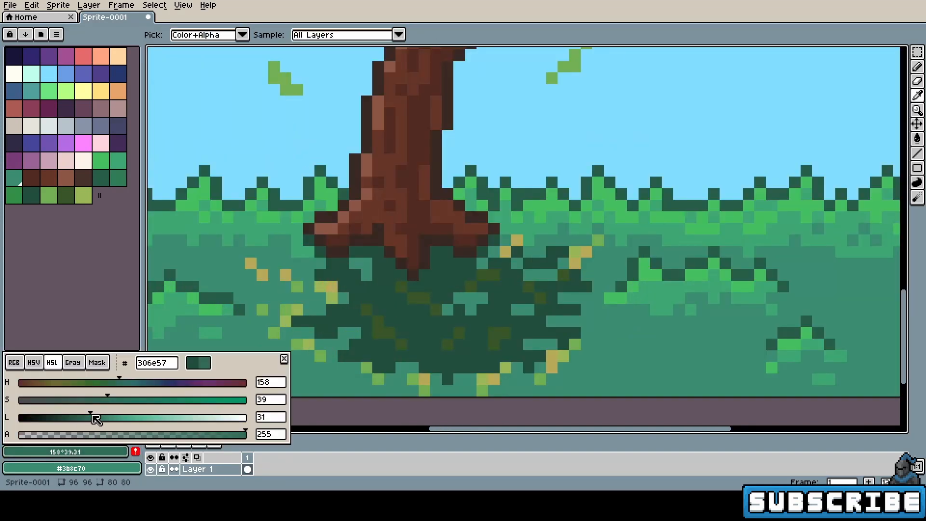
drag(284, 288, 321, 300)
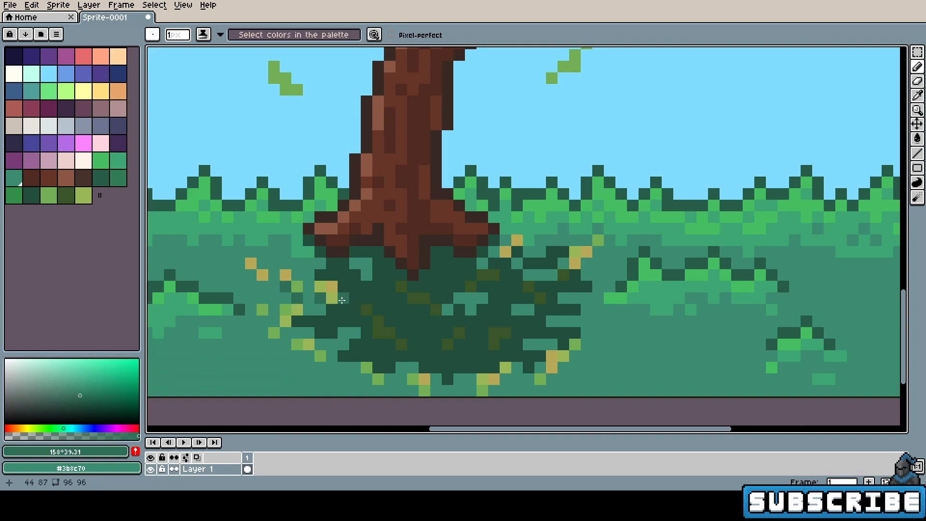
drag(552, 379, 564, 368)
click(575, 357)
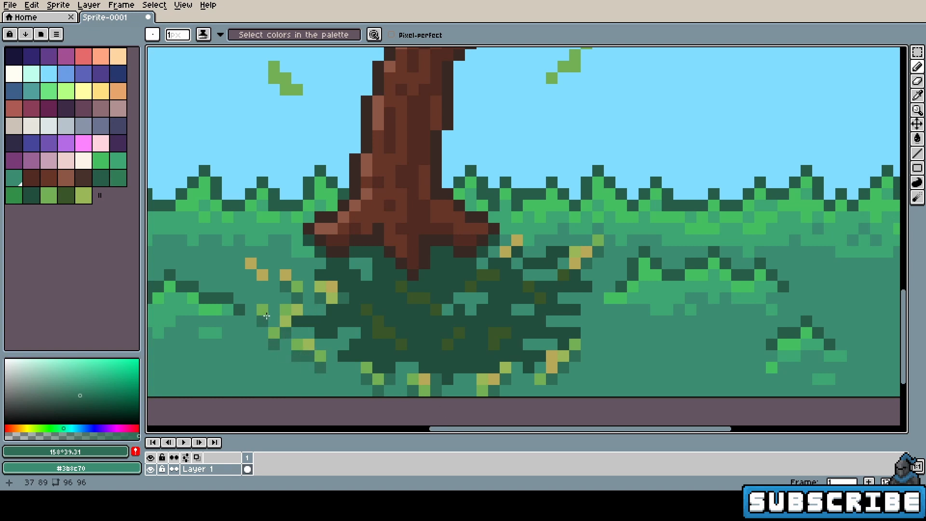
- Choose the light brown palette colour (Idx-52) for drawing and enlarge the timeline to show all three layers
scroll(267, 316, down, 10)
scroll(309, 294, up, 2)
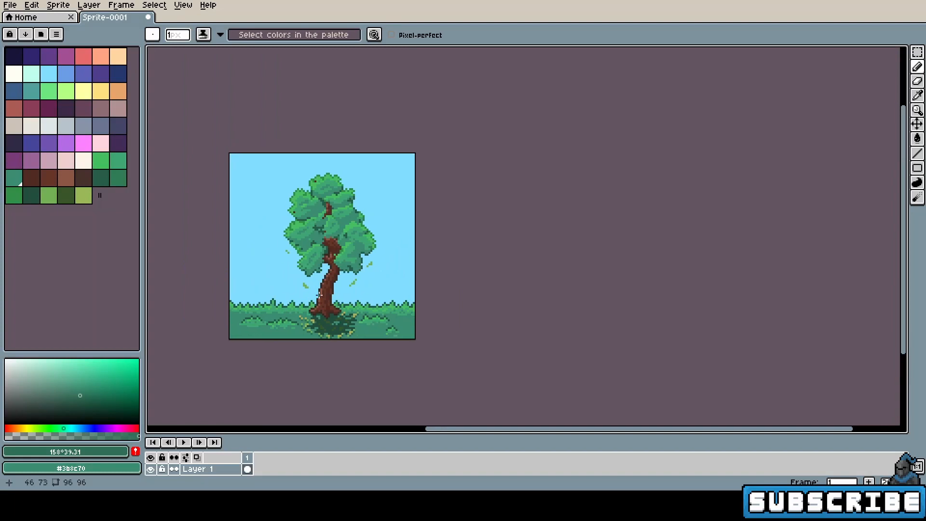
drag(319, 295, 323, 311)
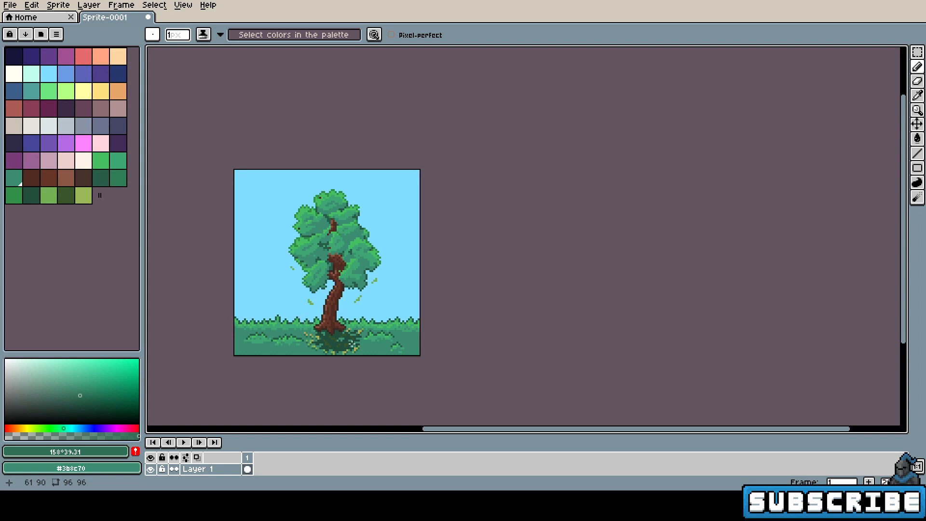
scroll(327, 203, up, 4)
drag(354, 197, 342, 217)
scroll(341, 217, down, 1)
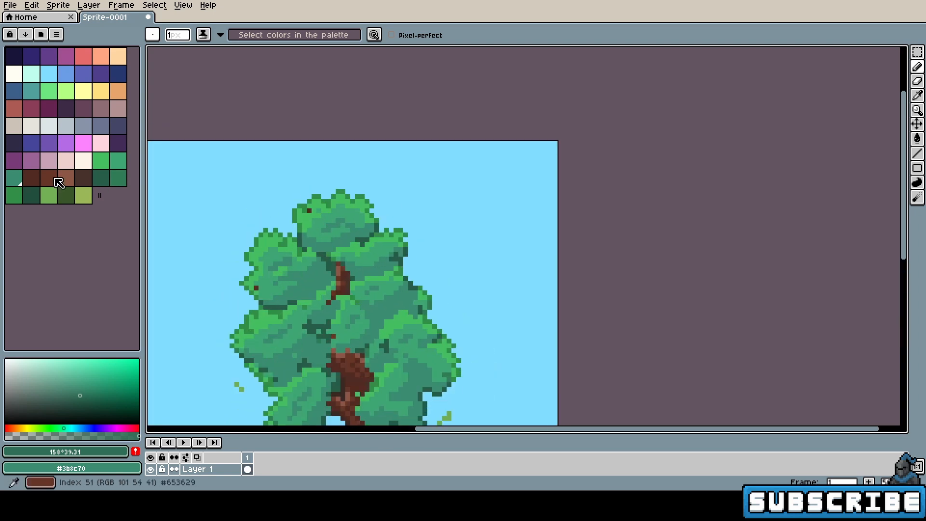
click(70, 180)
scroll(321, 216, up, 3)
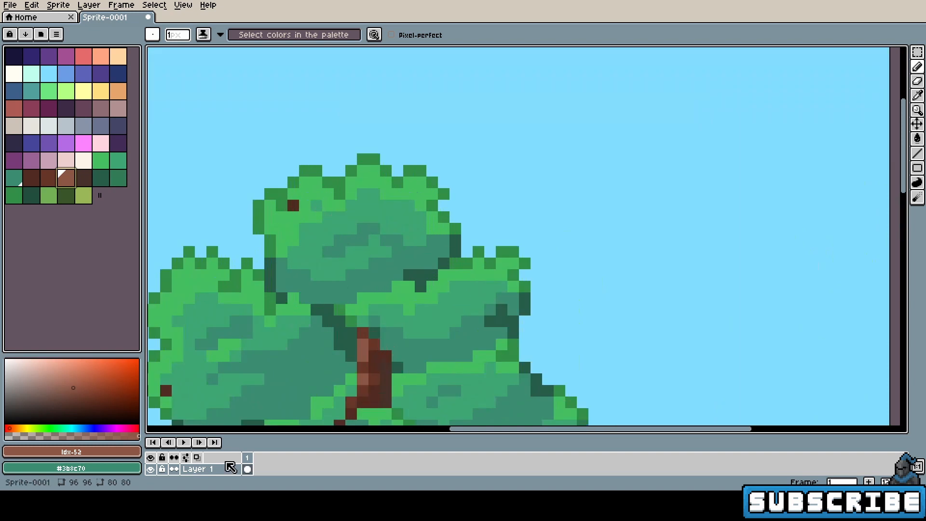
scroll(227, 469, up, 2)
drag(251, 436, 237, 285)
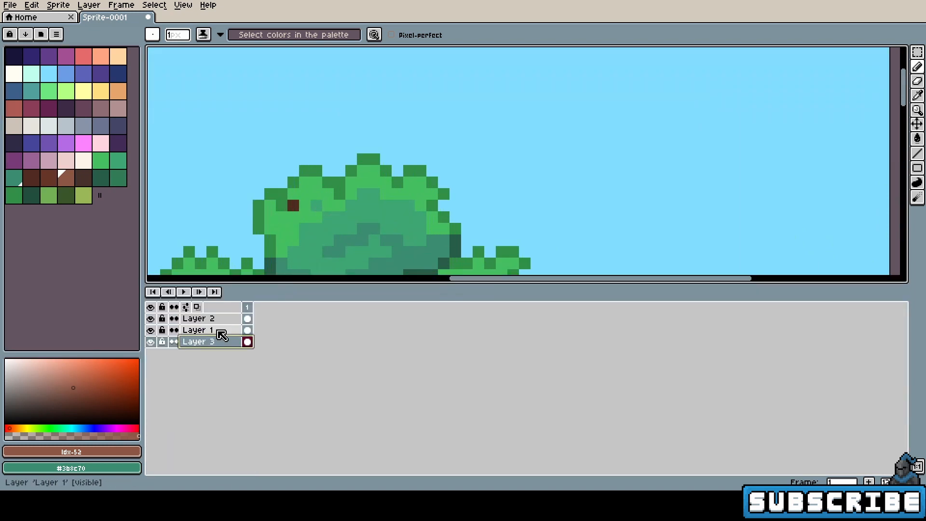
- Make Layer 2 active and mix a reddish-brown drawing colour with hue 12, saturation 42 and lightness 32
click(220, 324)
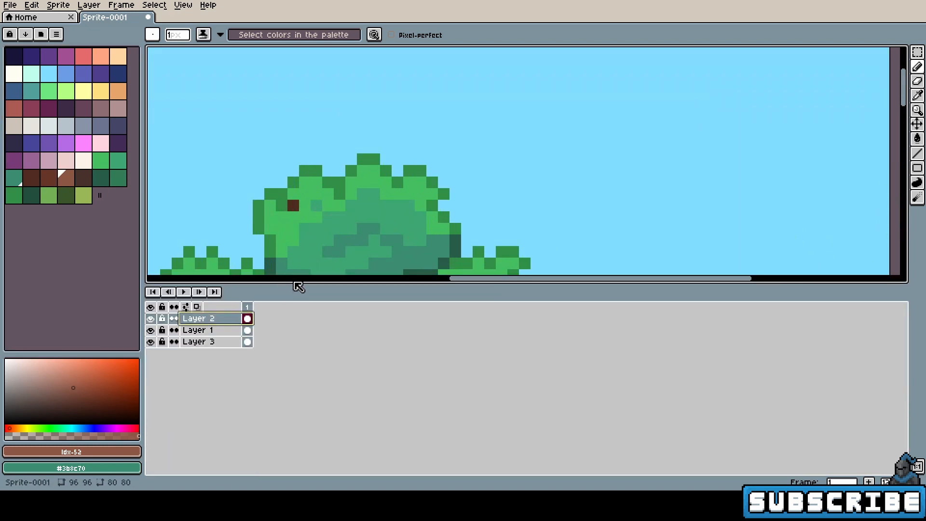
drag(297, 286, 283, 443)
drag(343, 265, 316, 253)
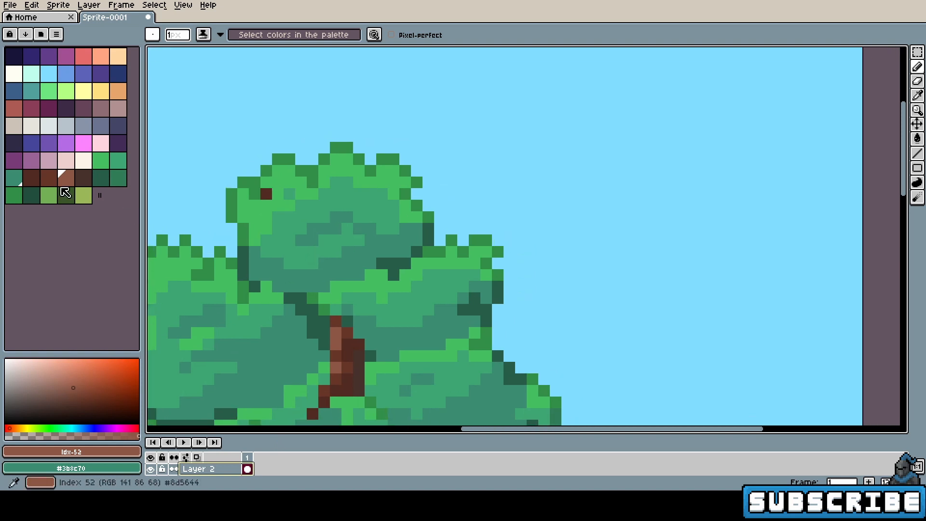
click(52, 179)
click(71, 451)
click(52, 364)
drag(84, 416, 92, 416)
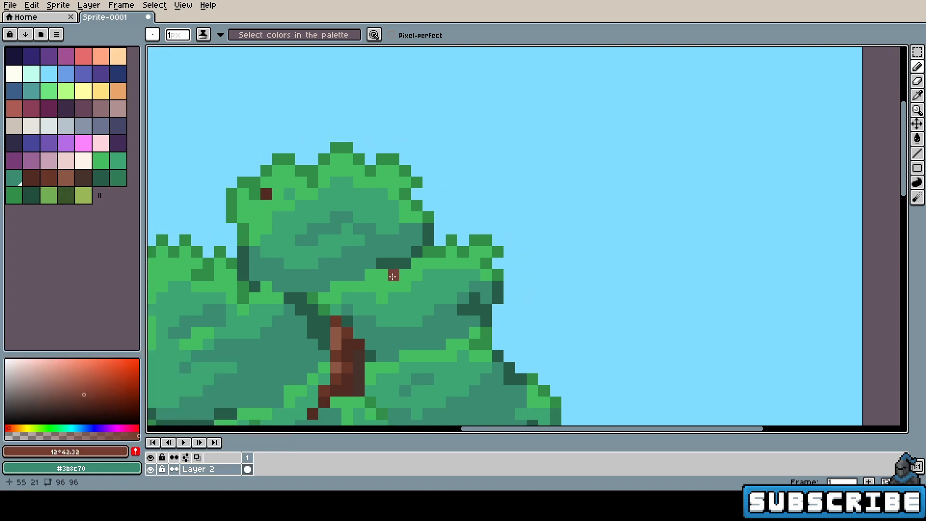
mouse_move(384, 275)
mouse_down()
mouse_move(307, 274)
mouse_move(350, 293)
mouse_move(401, 277)
mouse_up()
scroll(328, 270, up, 3)
key(ctrl+z)
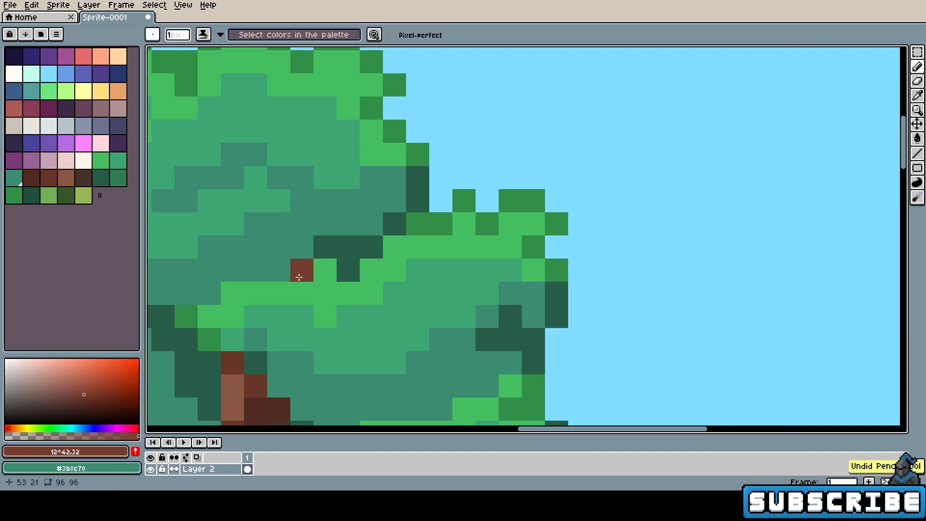
click(258, 271)
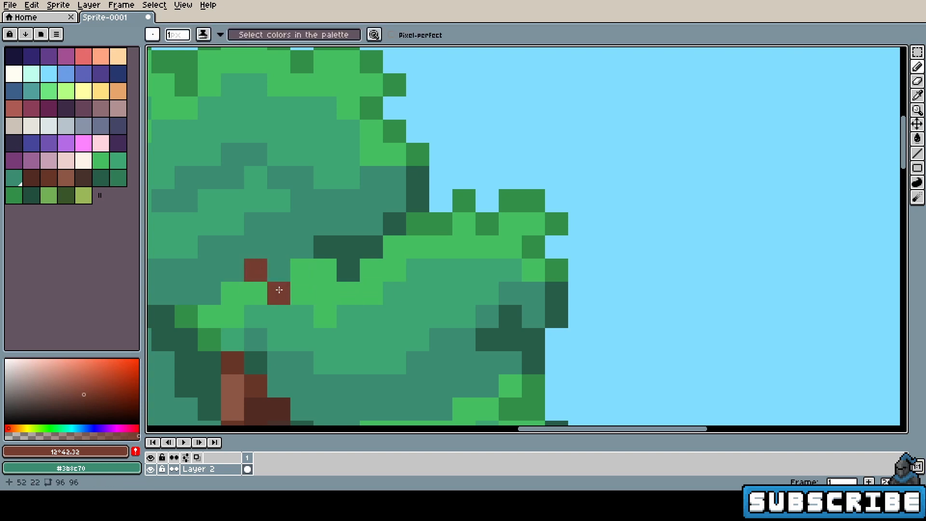
click(262, 292)
mouse_move(280, 317)
mouse_down()
mouse_move(316, 337)
mouse_move(375, 315)
mouse_move(389, 292)
mouse_up()
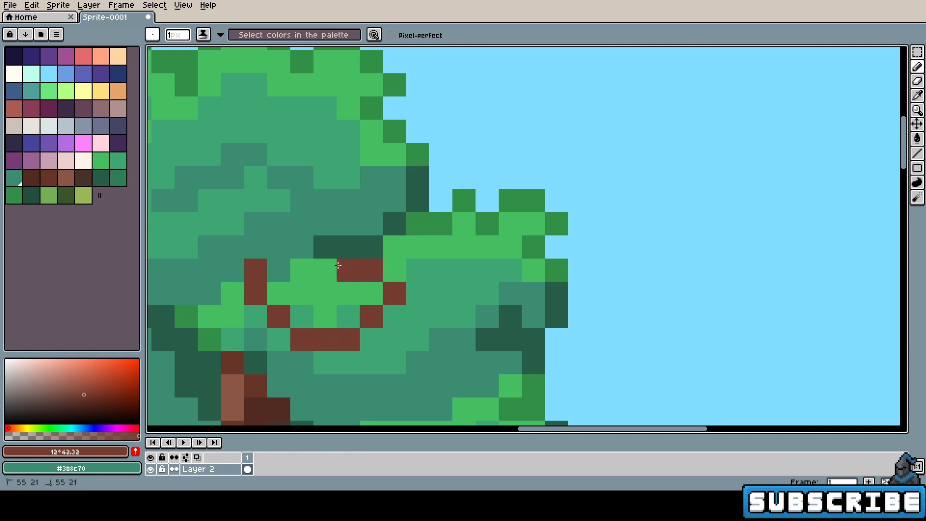
mouse_move(339, 265)
mouse_down()
mouse_move(301, 270)
mouse_move(283, 294)
mouse_move(353, 317)
mouse_move(379, 301)
mouse_move(337, 246)
mouse_move(279, 247)
mouse_up()
key(ctrl+z)
key(ctrl+z)
key(ctrl+z)
key(ctrl+z)
key(ctrl+z)
- Draw a reddish-brown bird's nest in the upper foliage above the small branch and fill its opening with dark brown Idx-53
click(303, 296)
drag(310, 295, 337, 295)
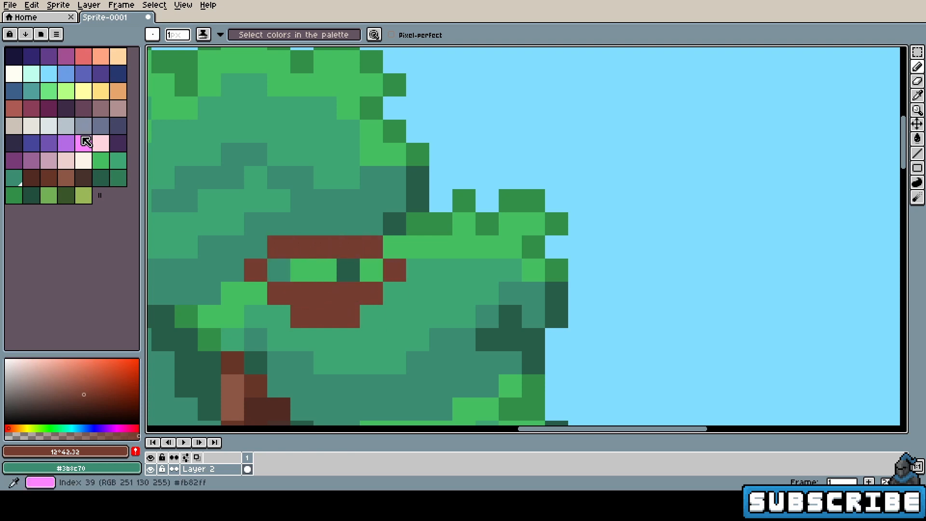
click(83, 177)
drag(279, 270, 365, 274)
scroll(336, 283, down, 8)
- Outline the nest's underside with dark green shadow pixels (#285d4a) and repaint the light foliage around it in mid green
scroll(326, 288, up, 7)
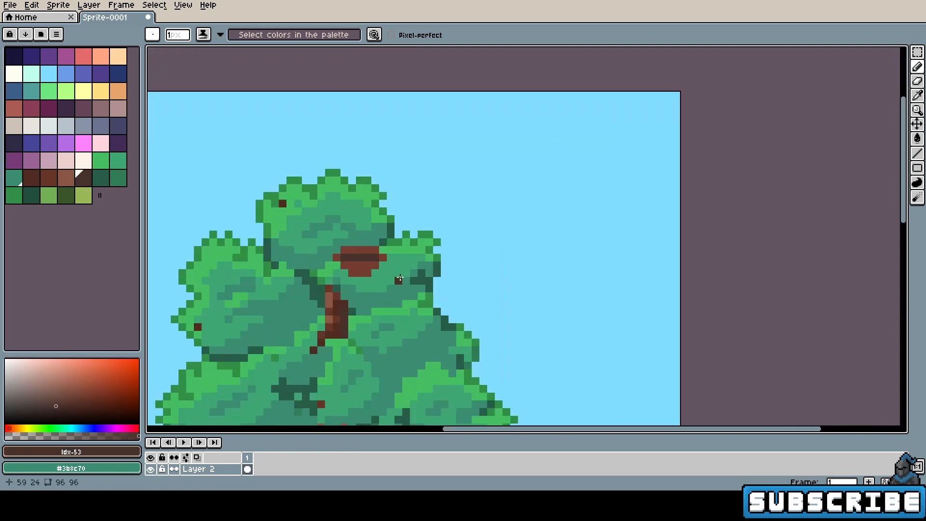
alt+click(241, 302)
click(275, 254)
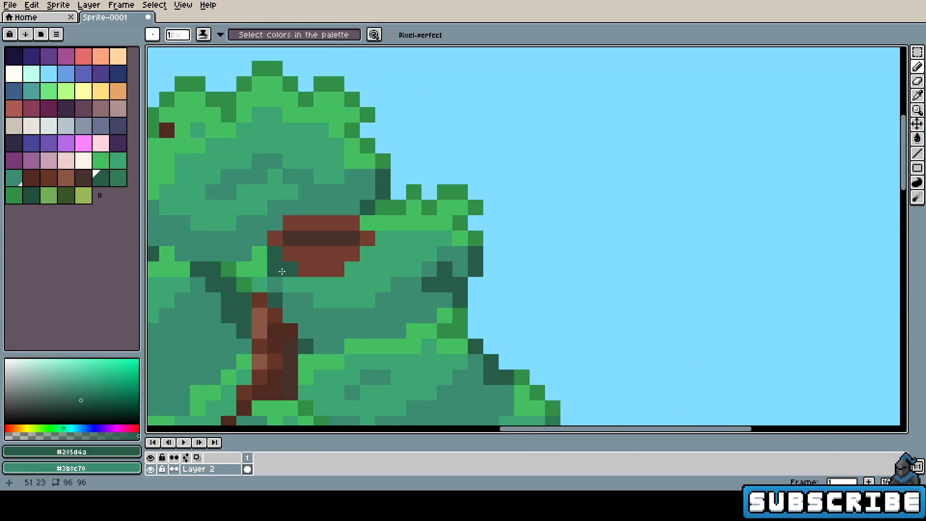
drag(306, 282, 369, 255)
alt+click(388, 304)
mouse_move(355, 290)
mouse_down()
mouse_move(331, 298)
mouse_move(373, 270)
mouse_up()
drag(324, 289, 362, 316)
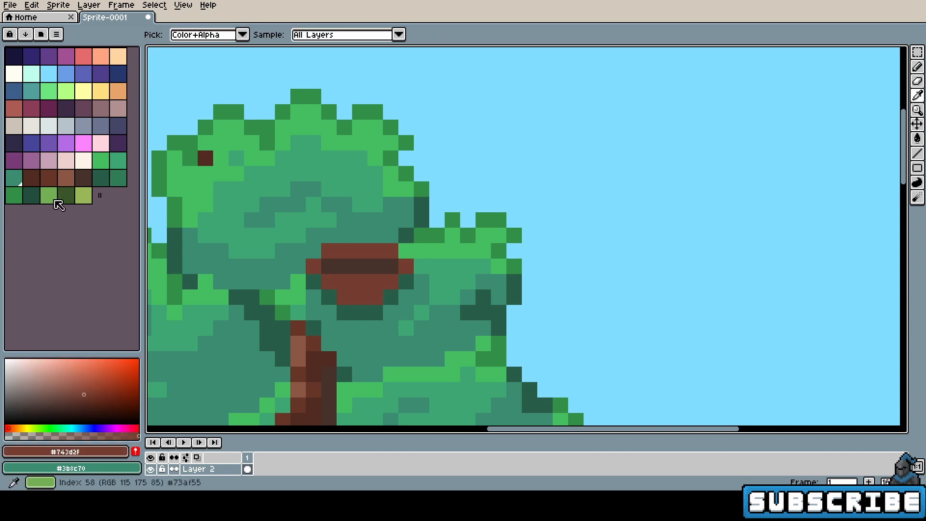
- Shade the lower right part of the nest with the darker brown Idx-51
alt+click(357, 285)
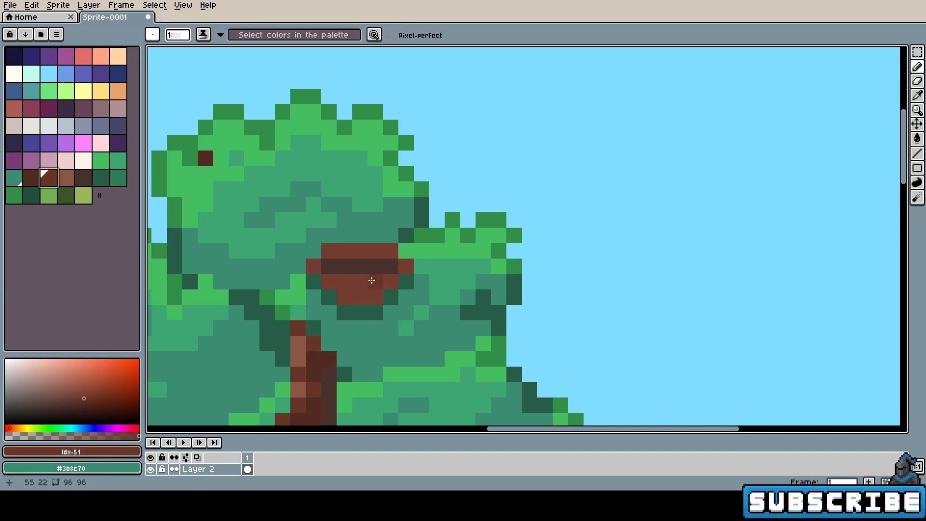
click(328, 297)
click(36, 180)
click(49, 179)
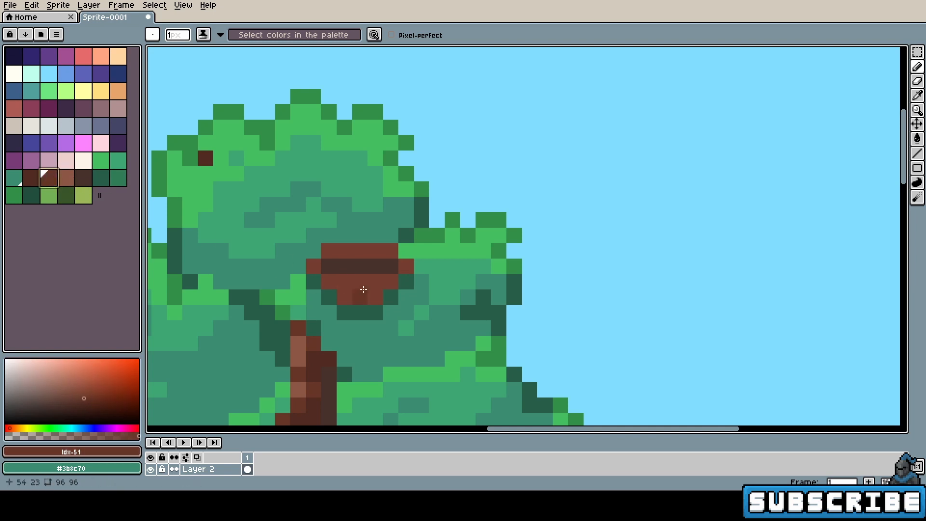
scroll(355, 290, up, 2)
click(396, 264)
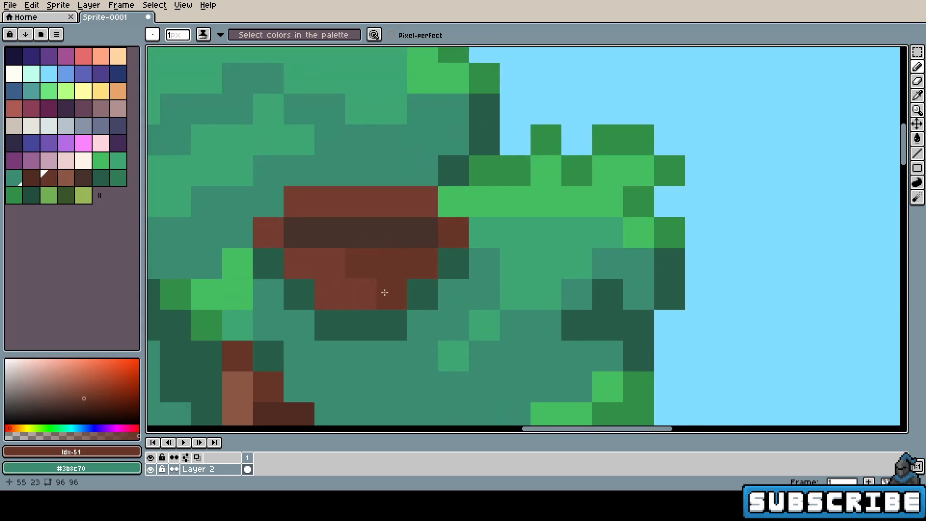
drag(384, 293, 330, 293)
- Highlight the left end and upper rim of the nest with light brown Idx-52
click(66, 178)
mouse_move(268, 233)
mouse_down()
mouse_move(304, 205)
mouse_move(360, 202)
mouse_up()
scroll(454, 271, down, 8)
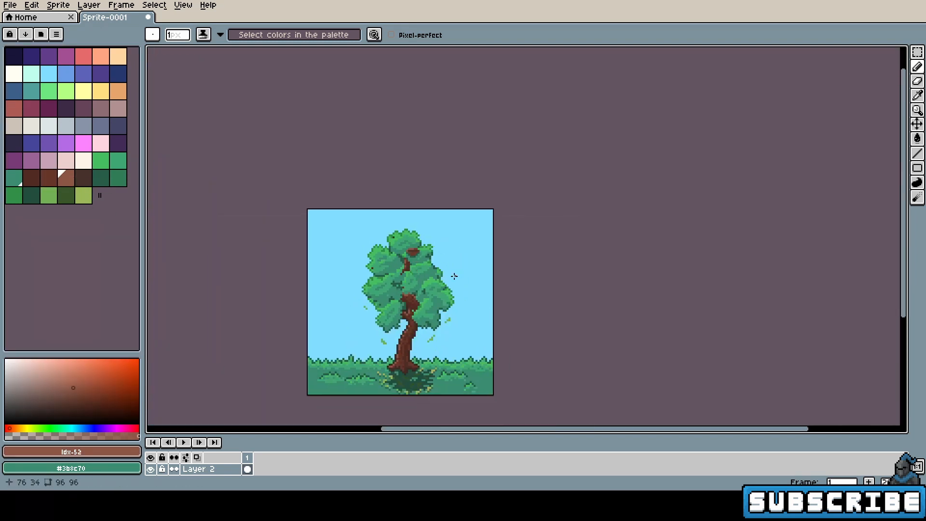
- Draw a small magenta bird (Idx-3) at the right side of the nest and give it a one-pixel orange beak (Idx-5)
scroll(440, 266, up, 5)
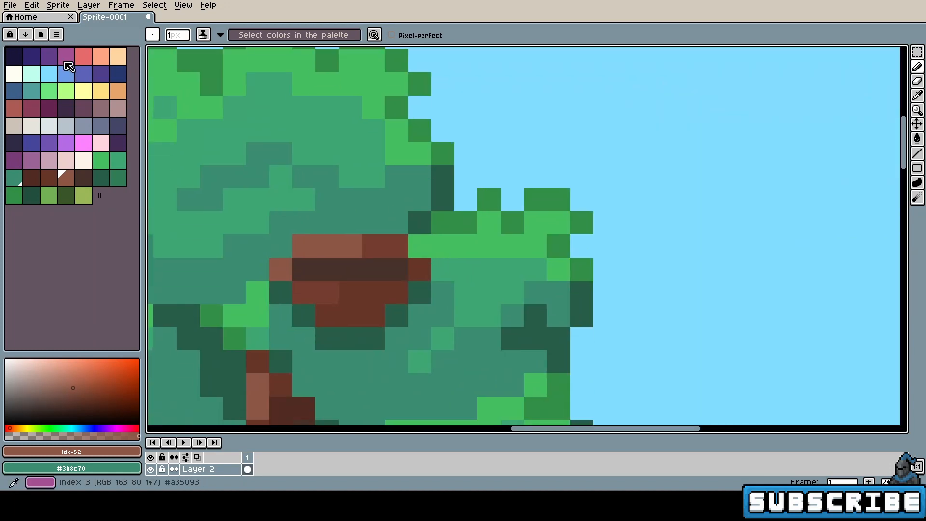
click(67, 63)
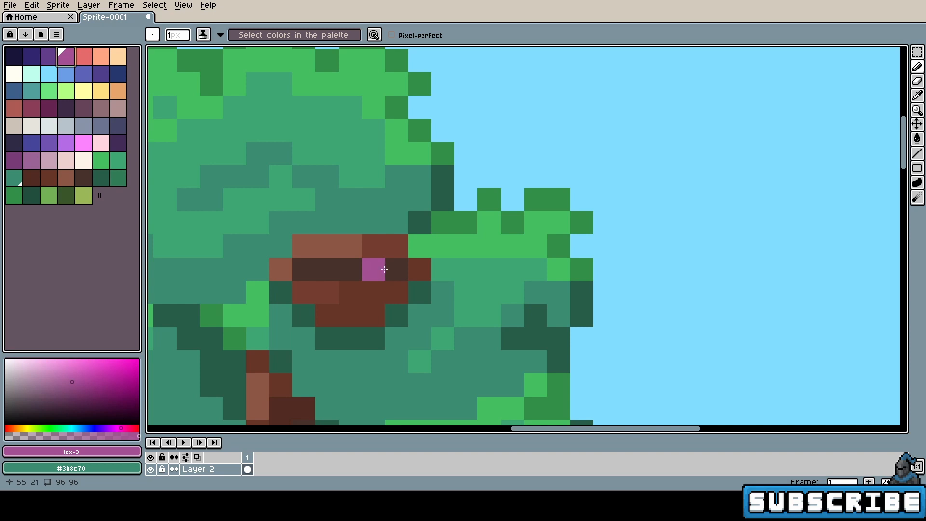
drag(384, 269, 374, 246)
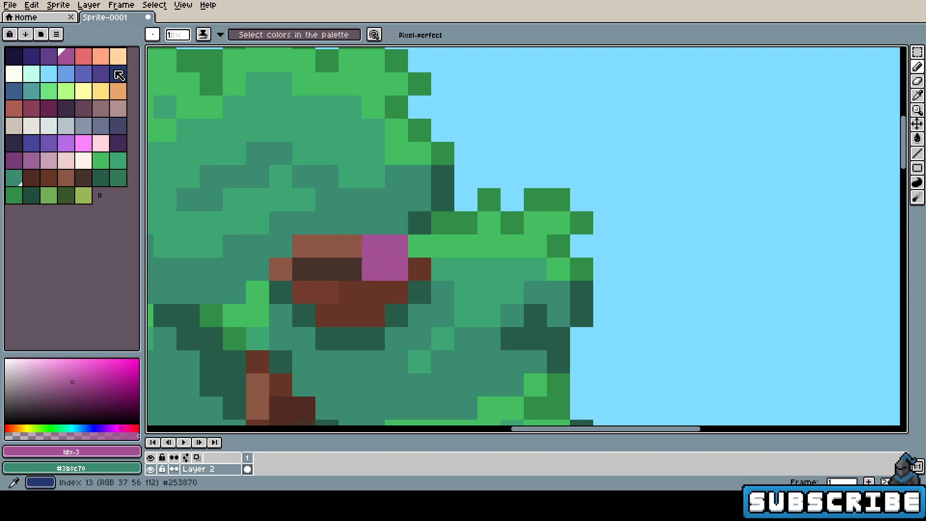
click(100, 56)
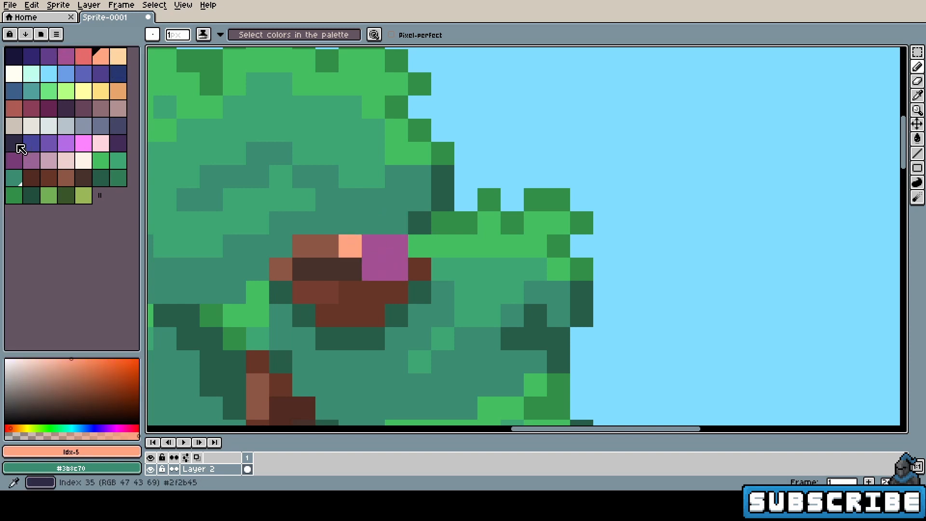
- Add a black eye pixel behind the bird's beak and a purple Idx-2 pixel directly beneath it
click(5, 426)
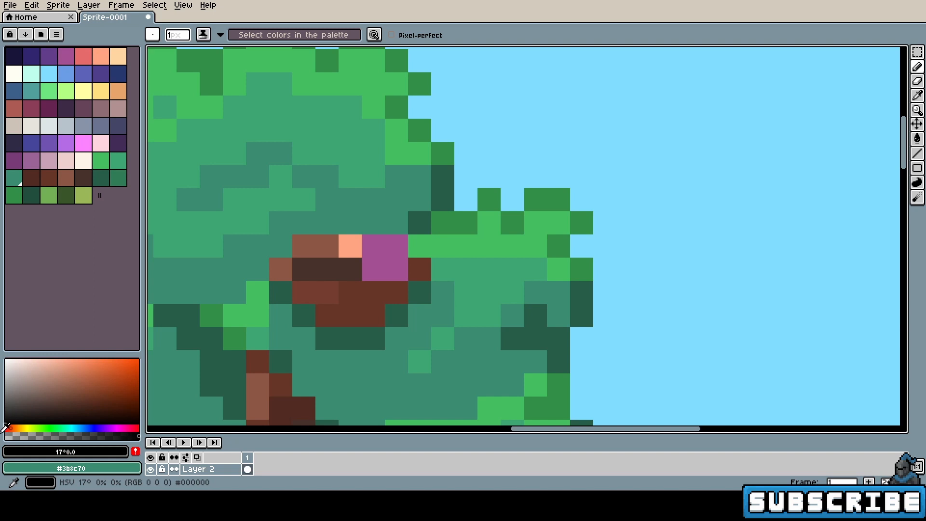
click(368, 252)
click(48, 56)
click(379, 269)
scroll(358, 309, down, 8)
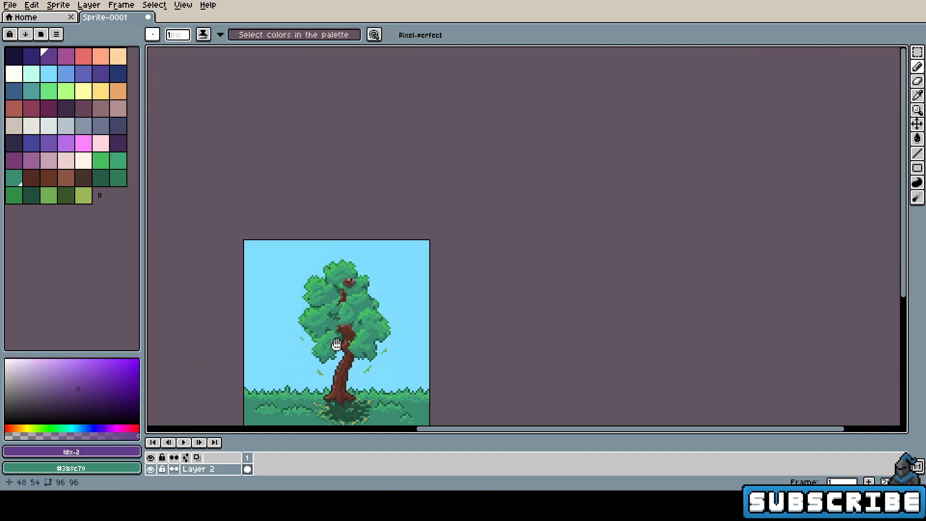
drag(336, 344, 358, 286)
scroll(361, 289, up, 1)
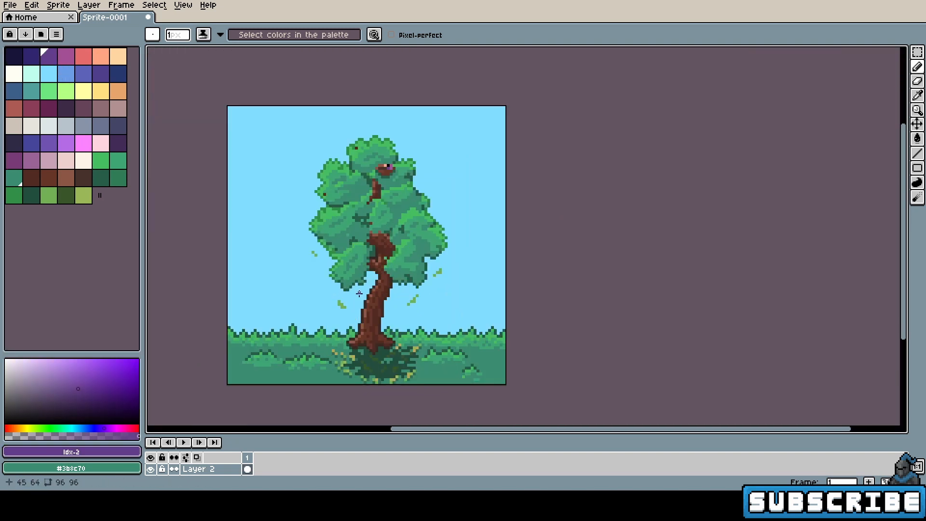
- Extend the dark green shadow (#285d4a) on the foliage below the nest
scroll(438, 229, up, 5)
alt+click(358, 257)
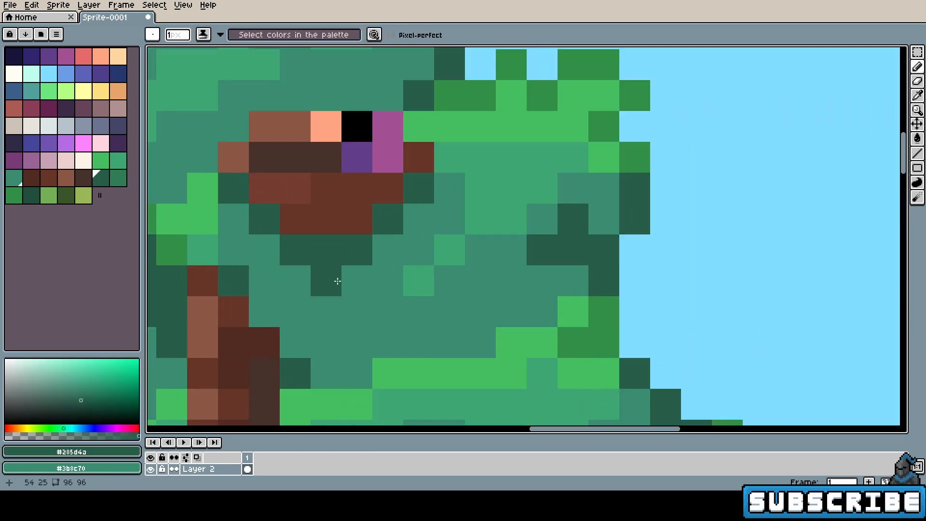
drag(447, 223, 386, 291)
scroll(388, 291, down, 8)
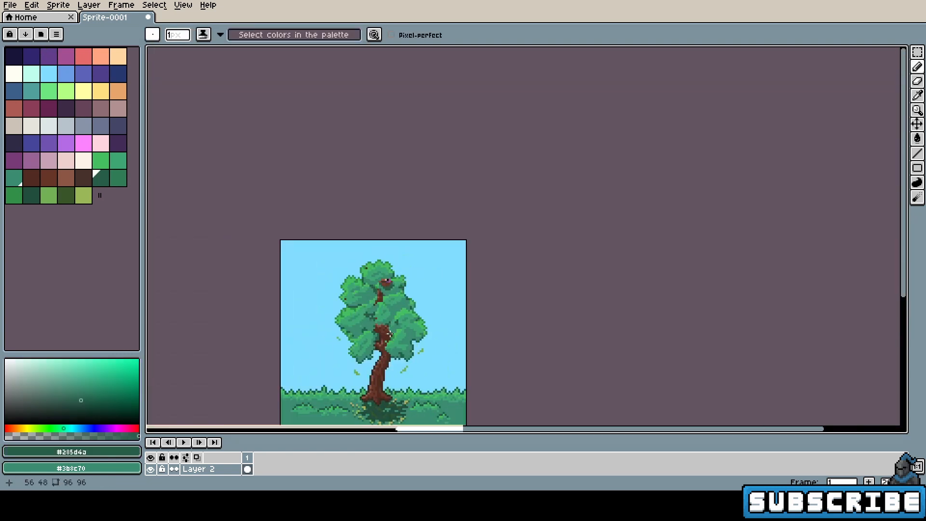
drag(390, 331, 390, 277)
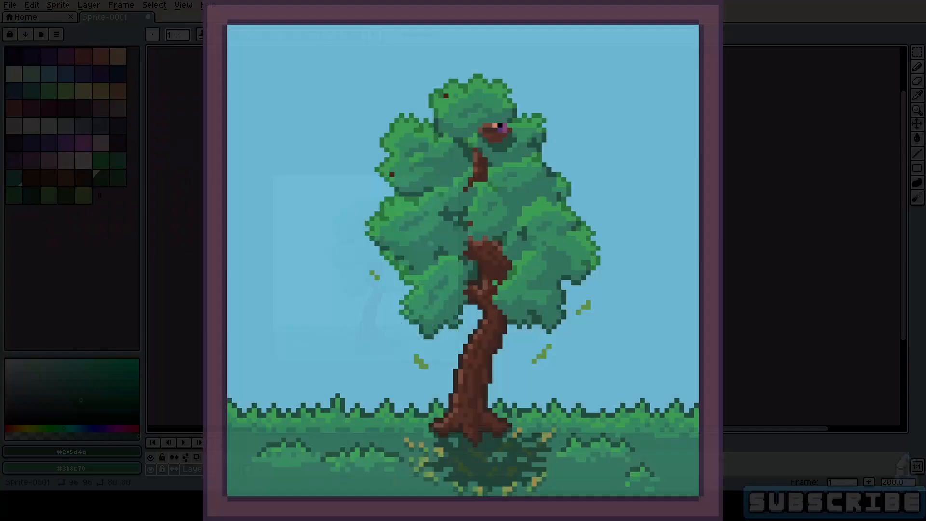